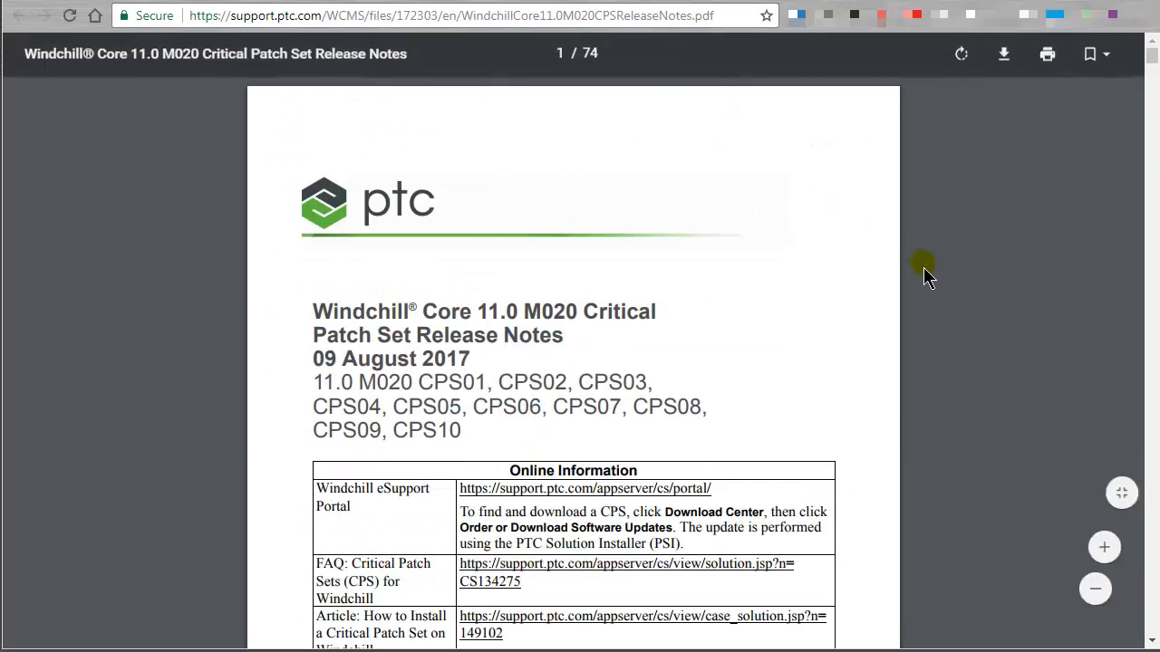
Read through the Windchill Core 11.0 M020 Critical Patch Set Release Notes, including the introduction, installation notes and known issues.
scroll(905, 269, "down", 2)
scroll(904, 282, "down", 1)
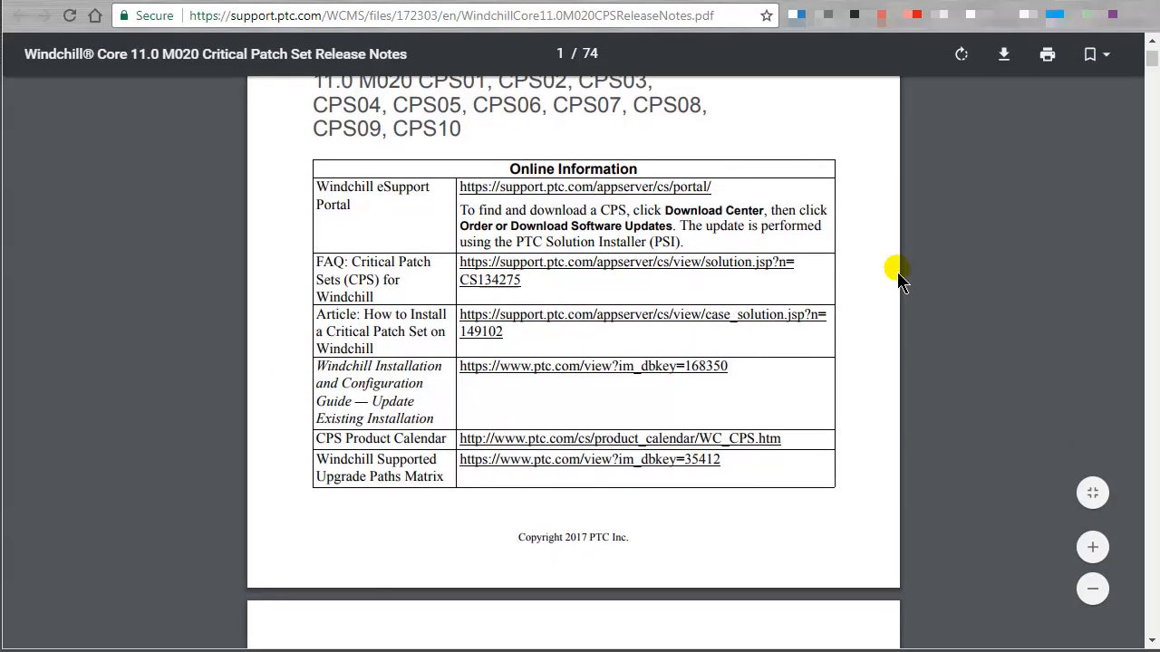
scroll(893, 276, "down", 6)
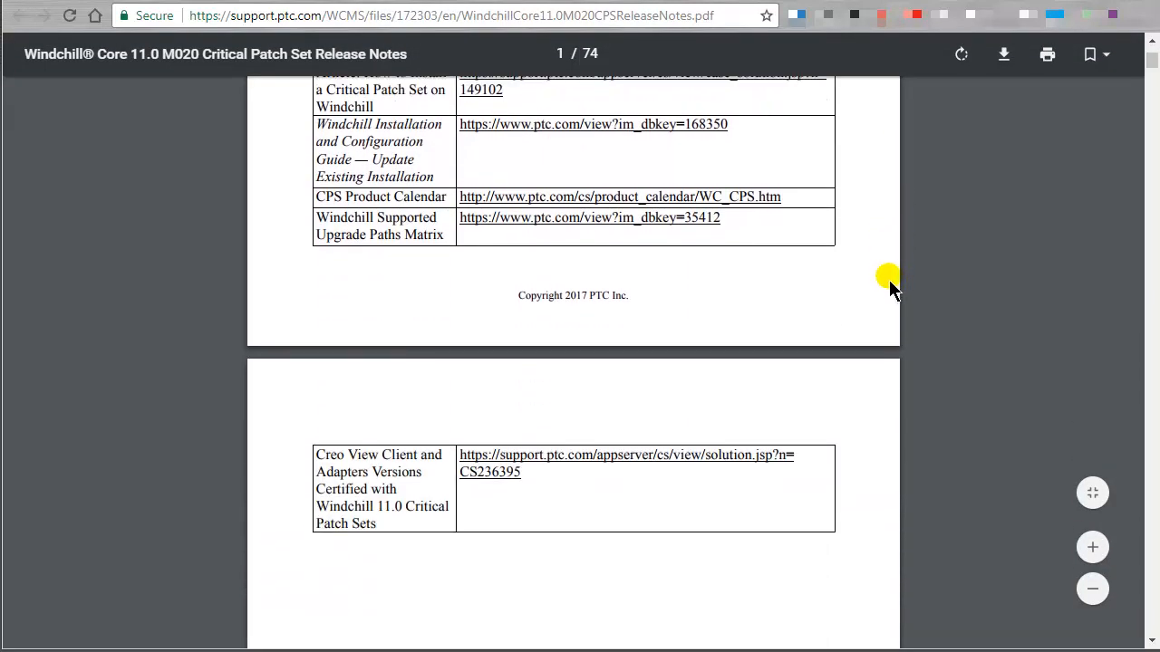
scroll(884, 285, "down", 7)
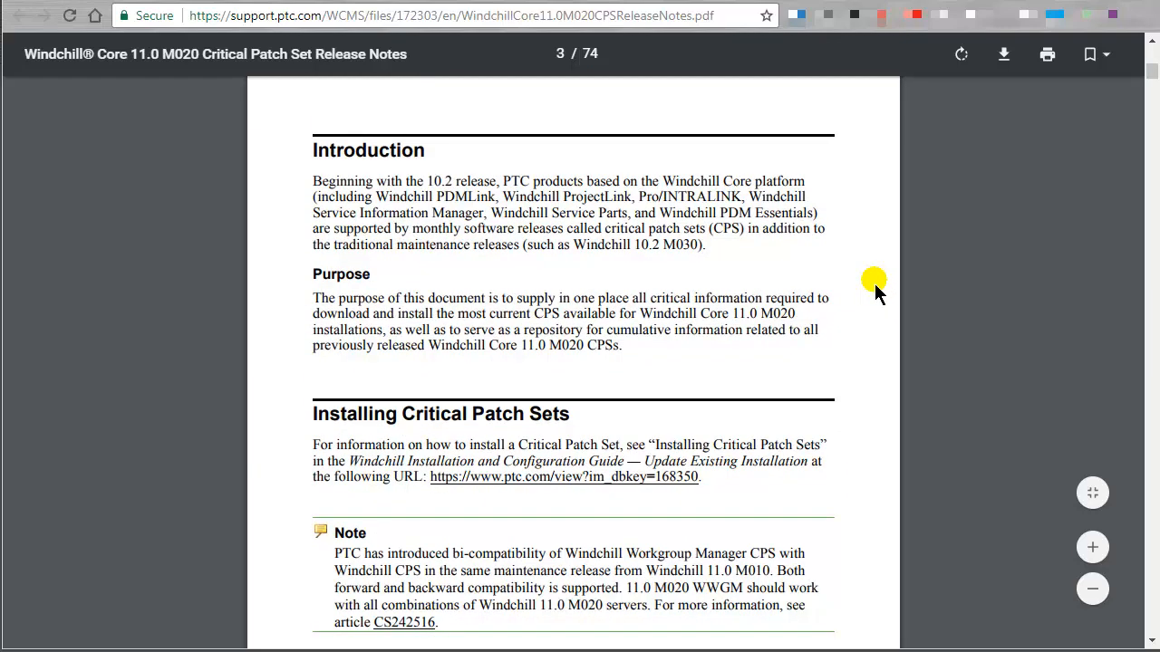
scroll(876, 290, "down", 8)
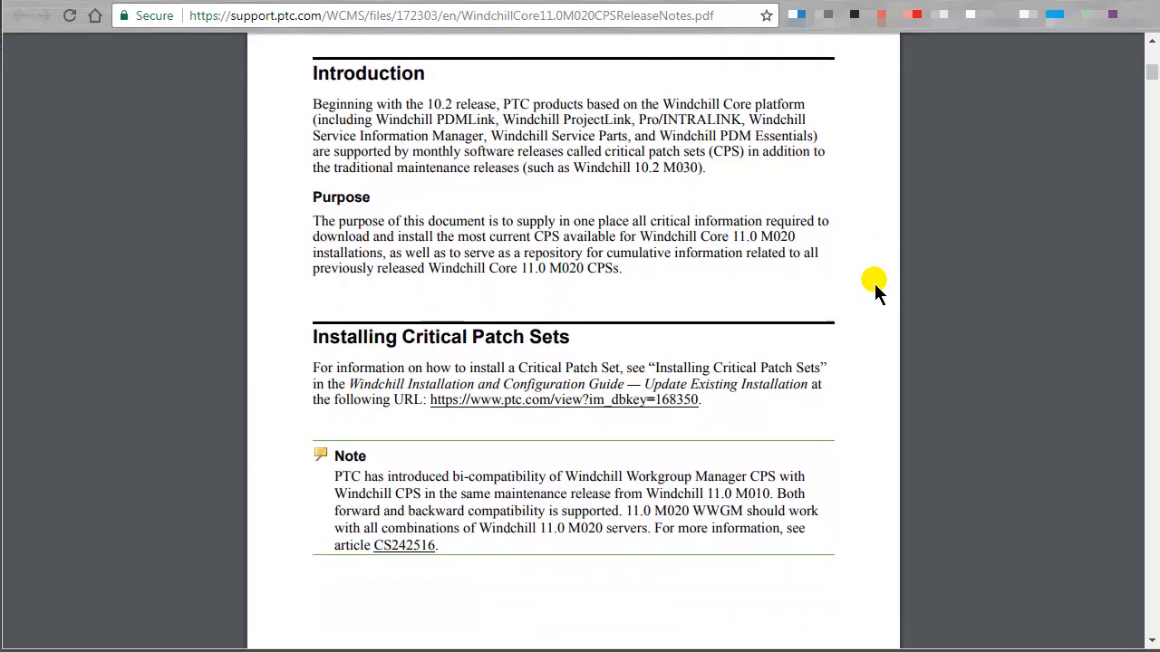
scroll(876, 290, "down", 3)
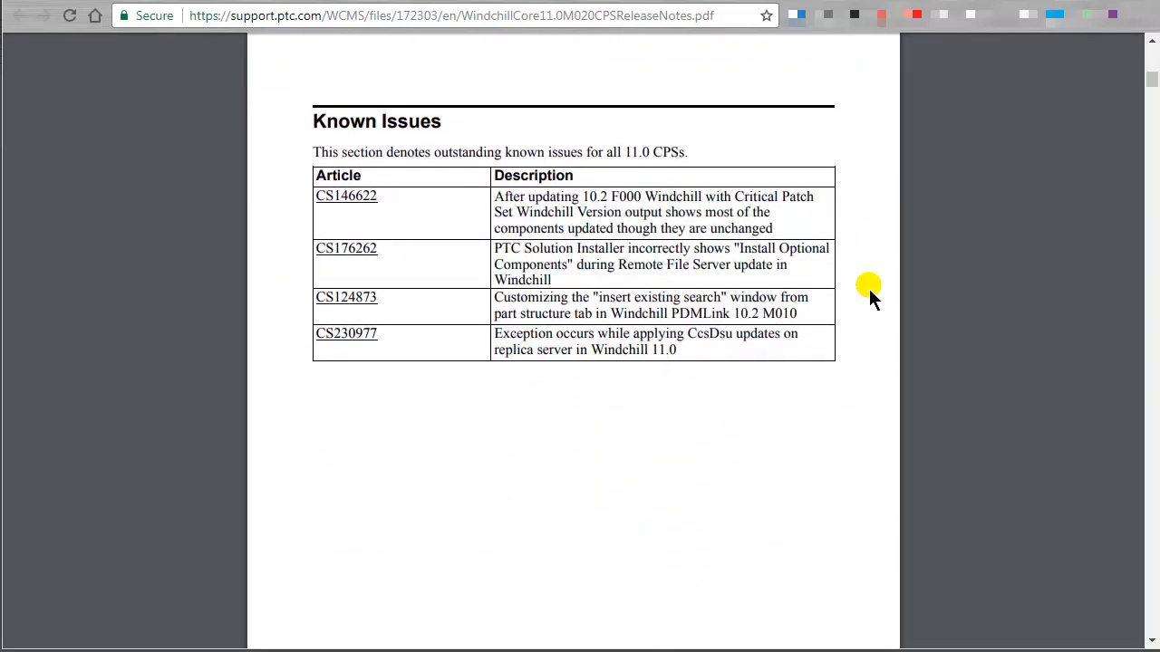
scroll(869, 292, "down", 15)
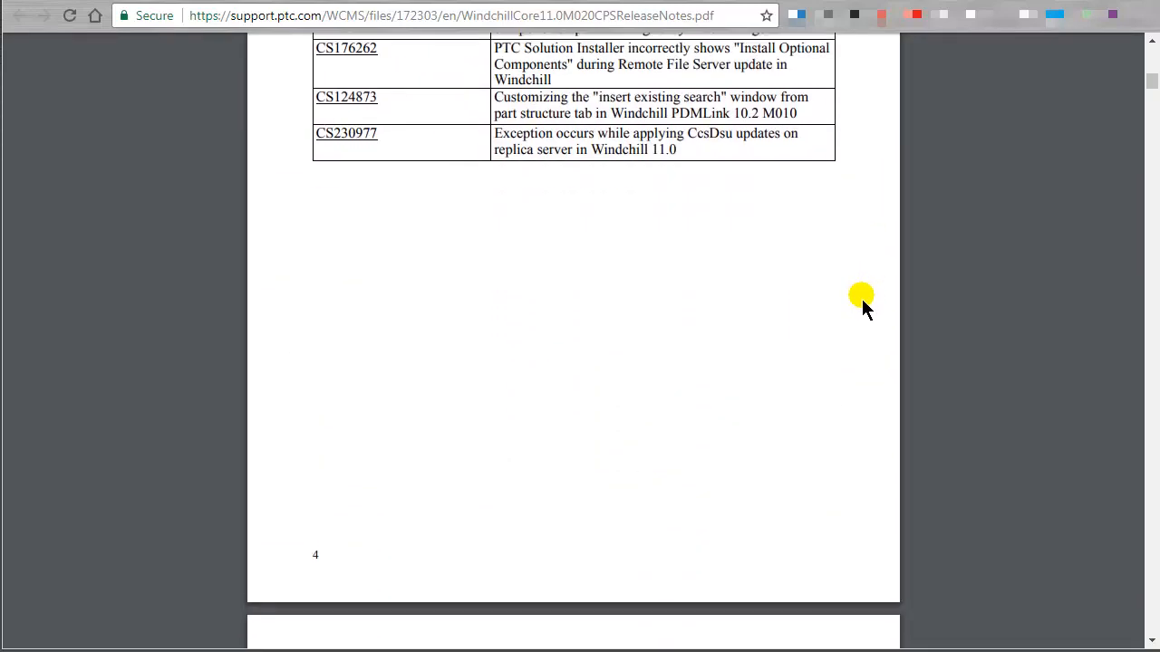
scroll(861, 313, "down", 4)
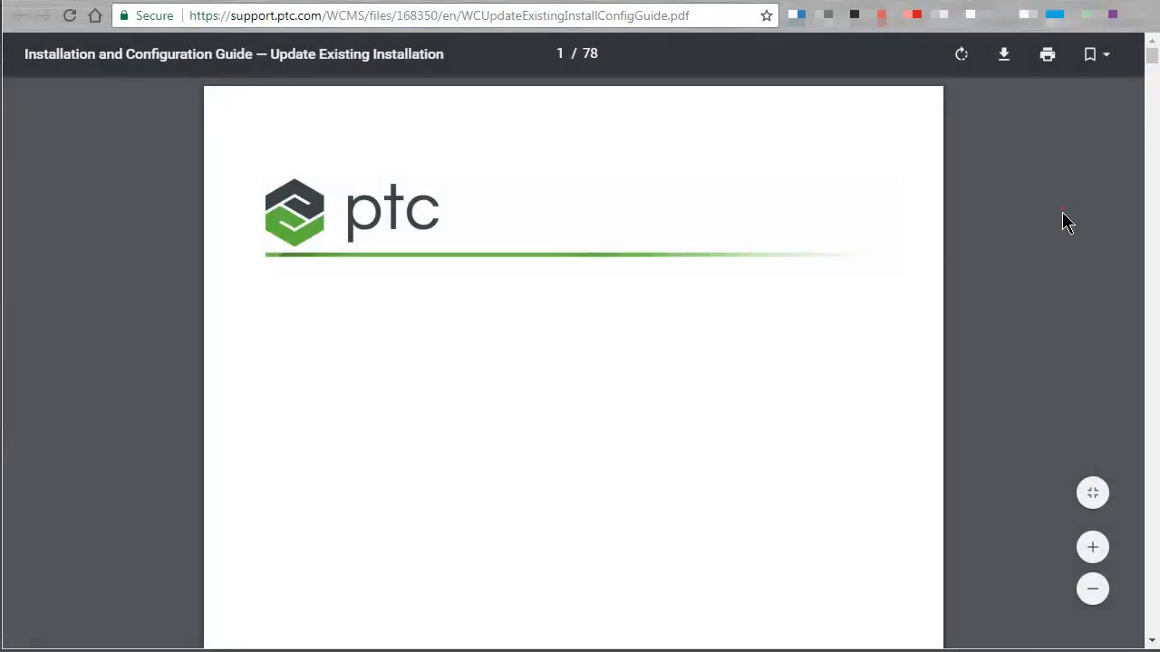
Find "critical patch set" in the Update Existing Installation guide and read the Installing Critical Patch Sets section.
key("ctrl+f")
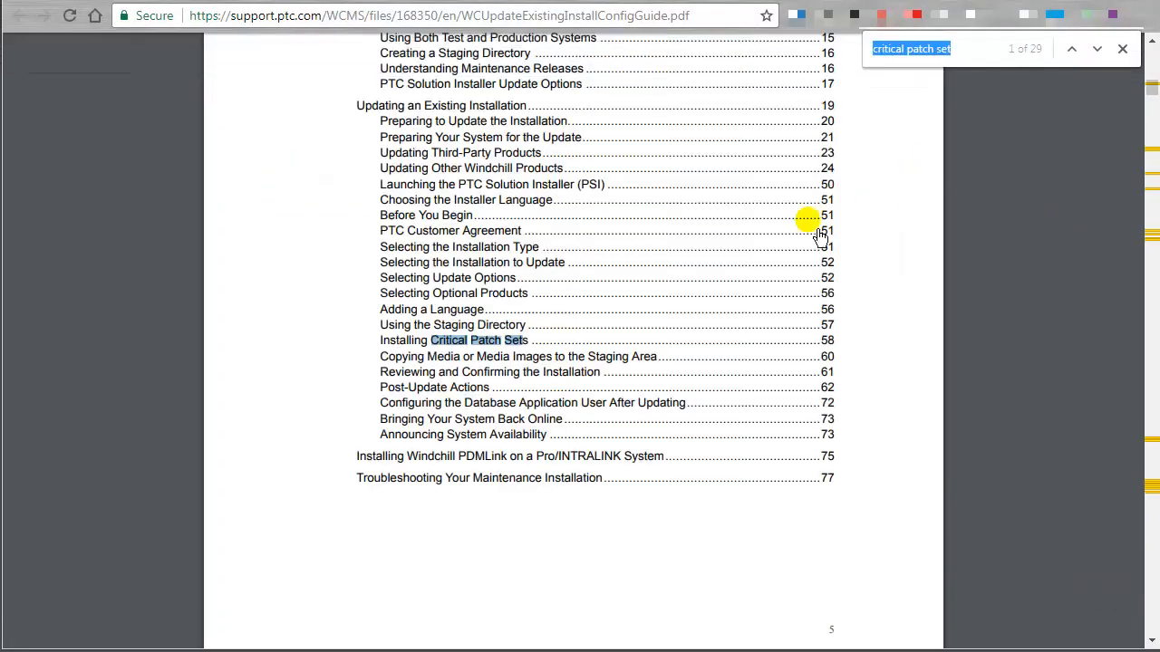
left_click(464, 353)
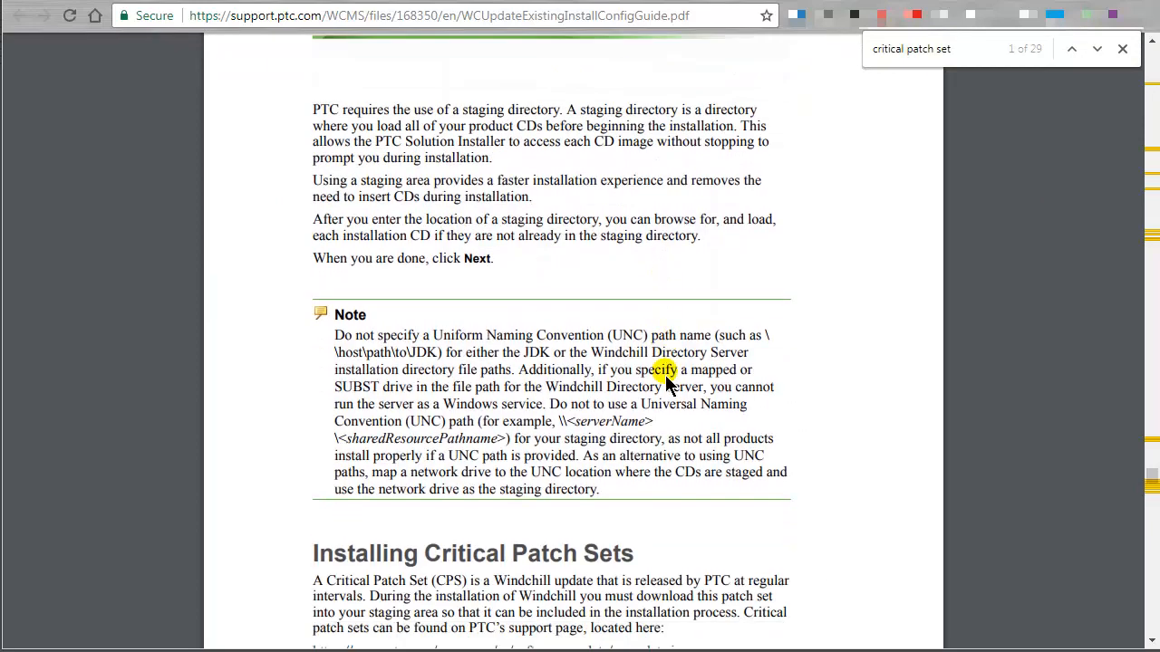
scroll(666, 377, "down", 5)
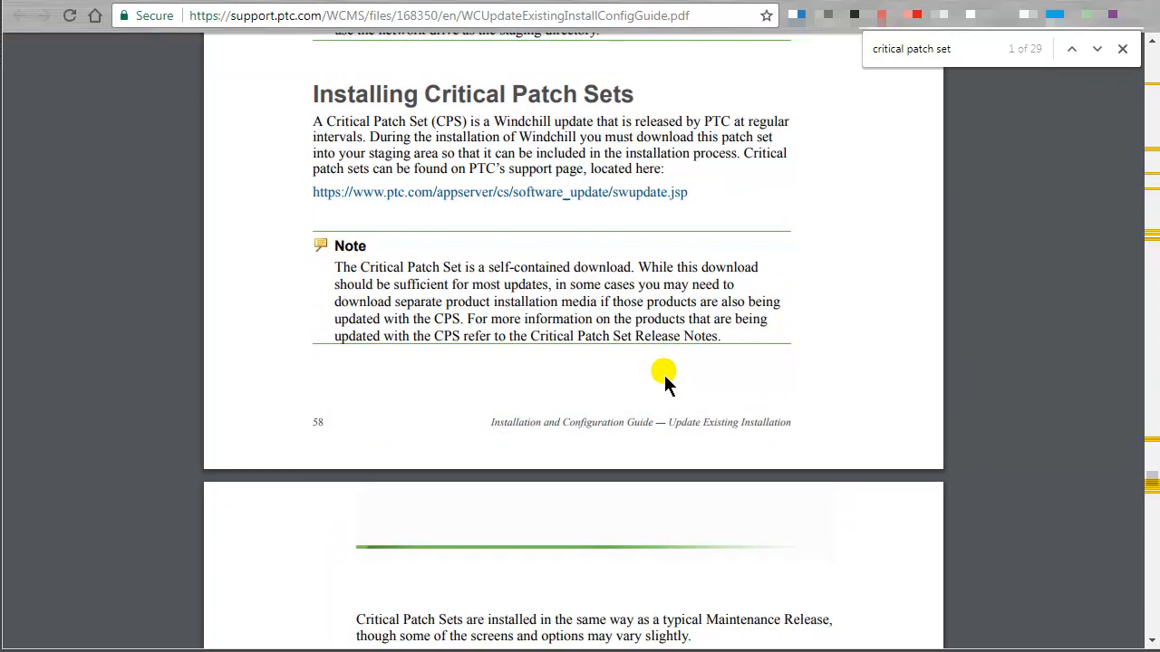
scroll(664, 382, "down", 5)
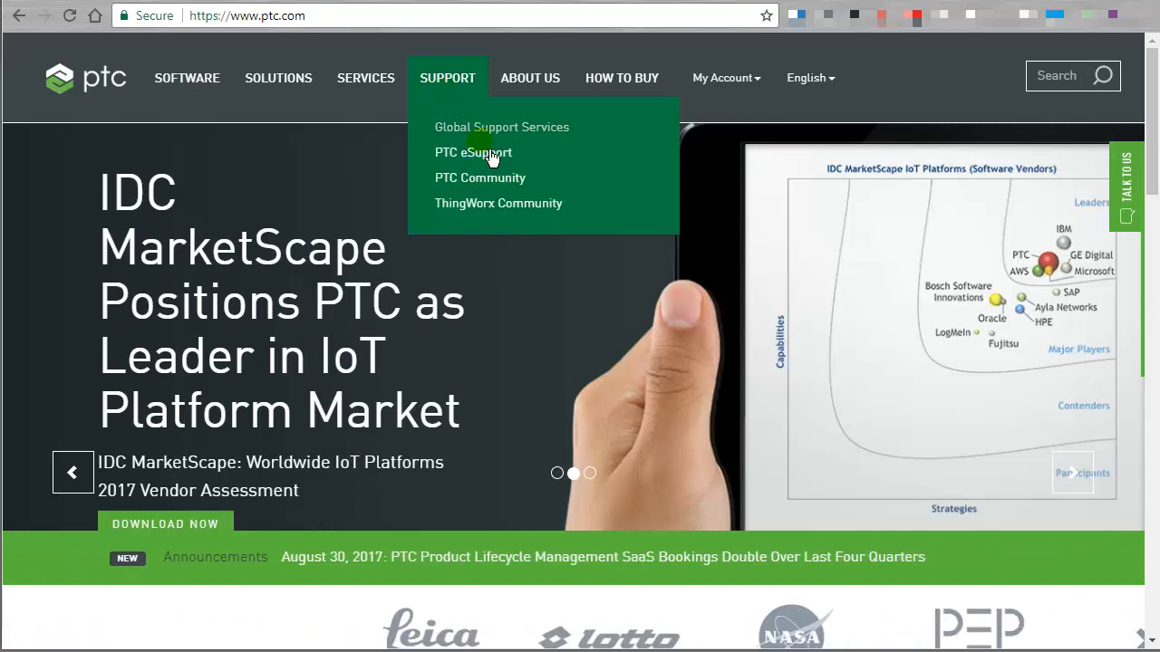
From the PTC website, go through PTC eSupport and PTC Software Downloads to Order or Download Software Updates.
left_click(495, 168)
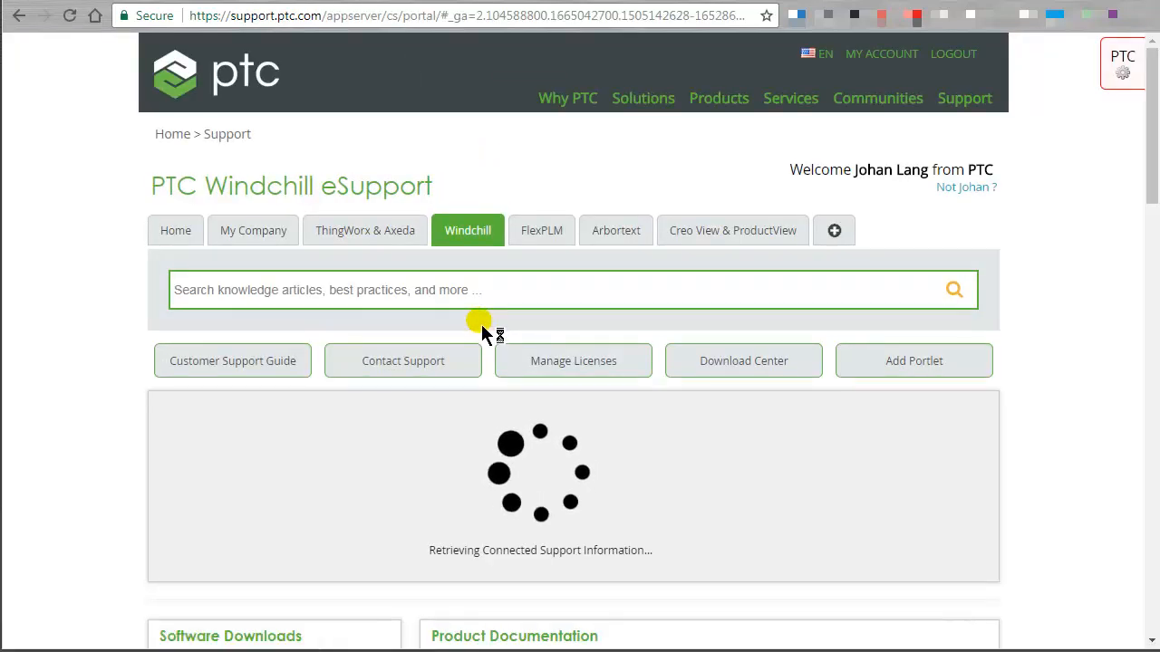
scroll(483, 332, "down", 3)
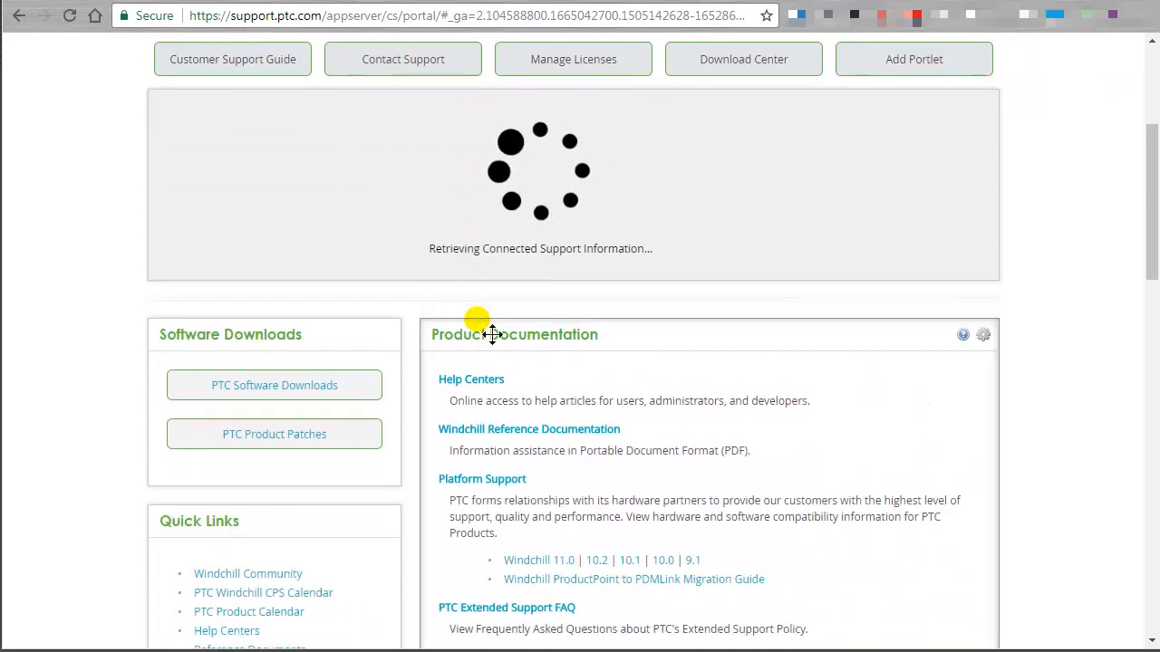
left_click(277, 389)
scroll(266, 399, "down", 3)
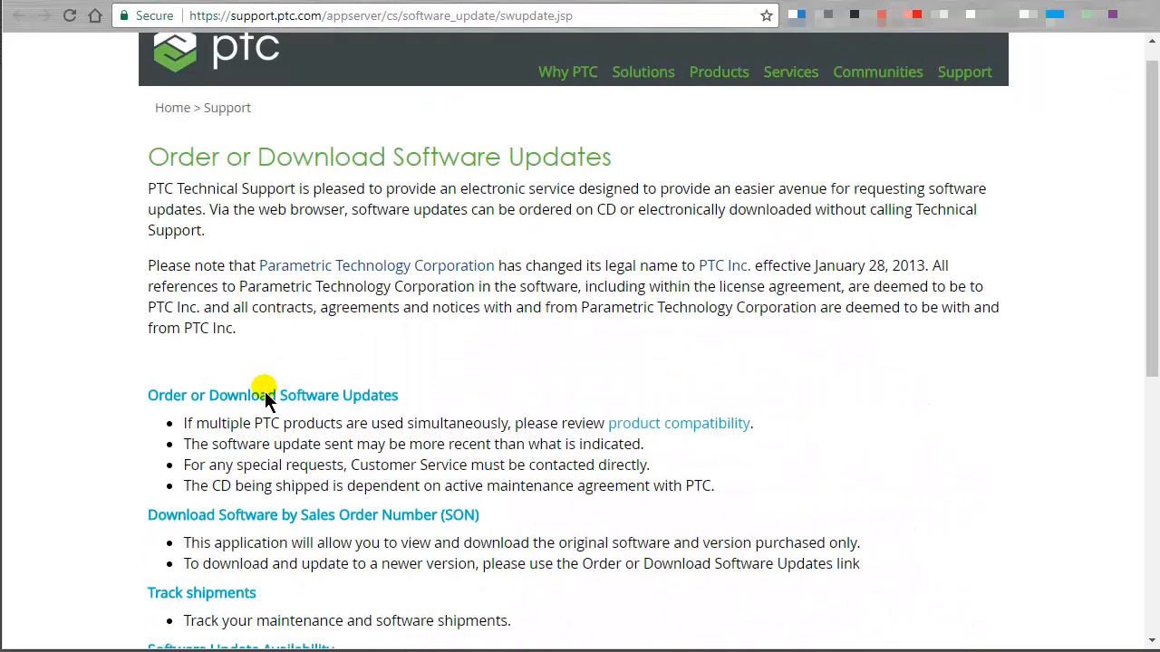
left_click(276, 306)
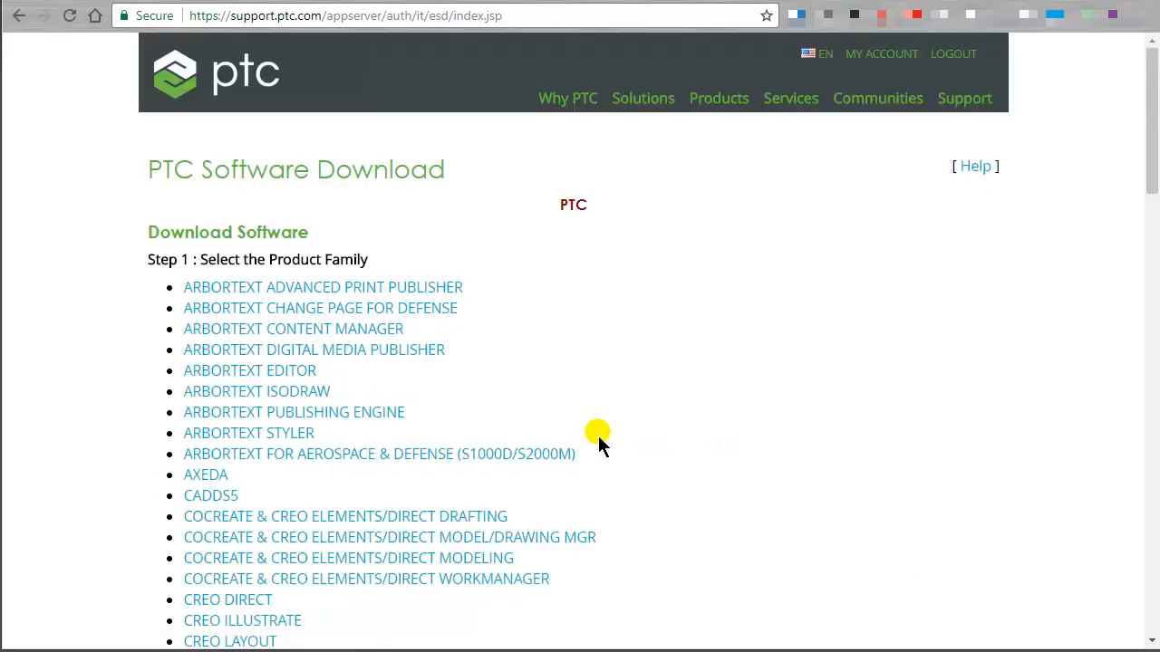
Select Windchill PDMLink as the product family to download.
scroll(598, 436, "down", 8)
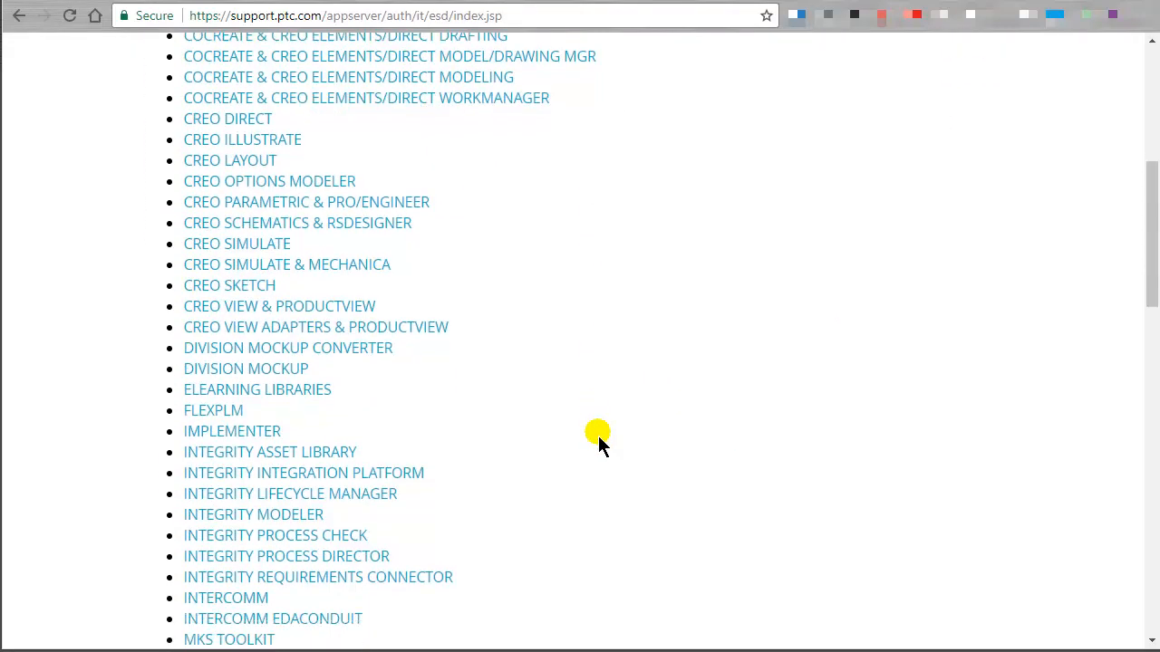
scroll(598, 436, "down", 8)
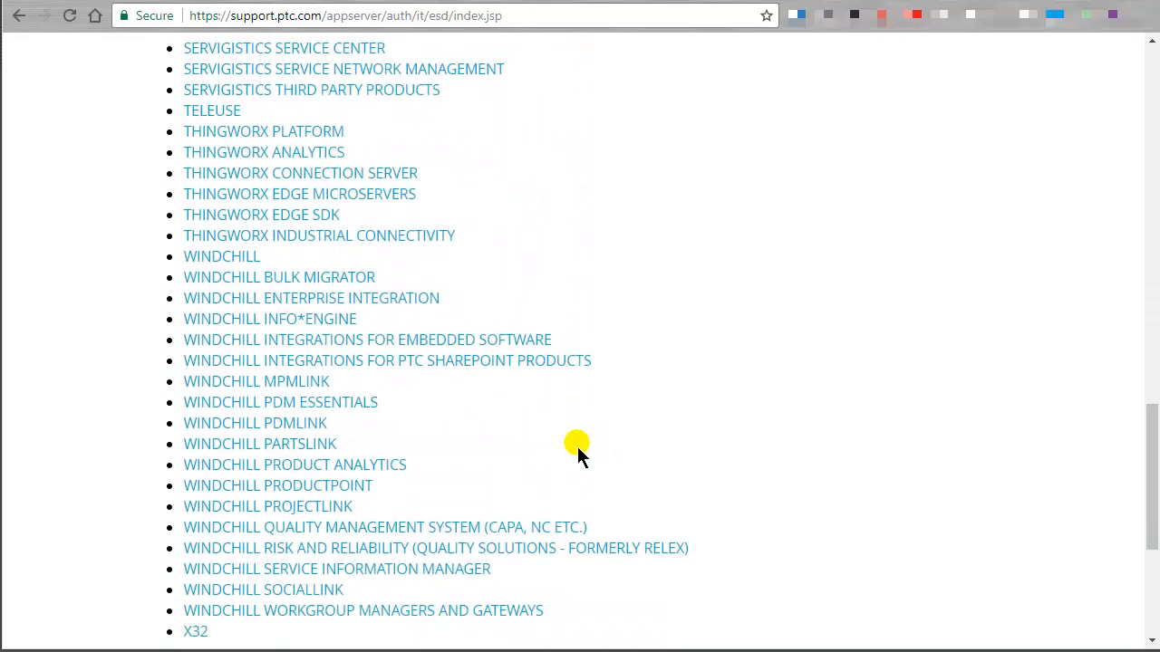
left_click(292, 430)
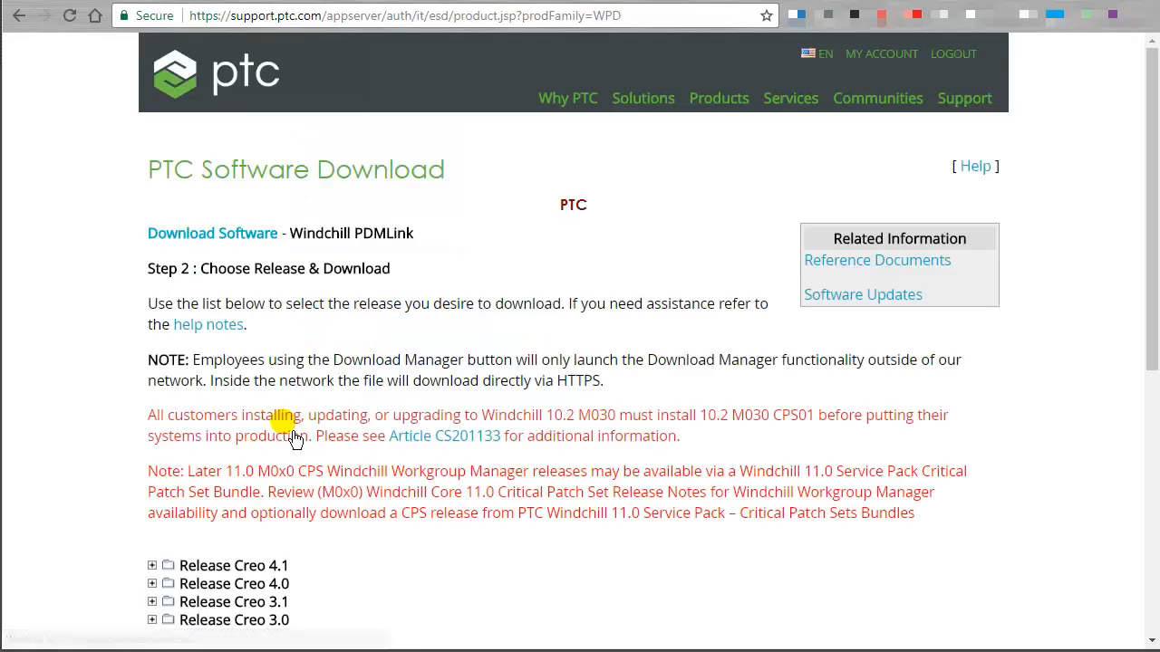
Under Release 11.0, expand the Service Pack - Critical Patch Sets Bundles and show the downloads for datecode M020.
scroll(294, 439, "down", 4)
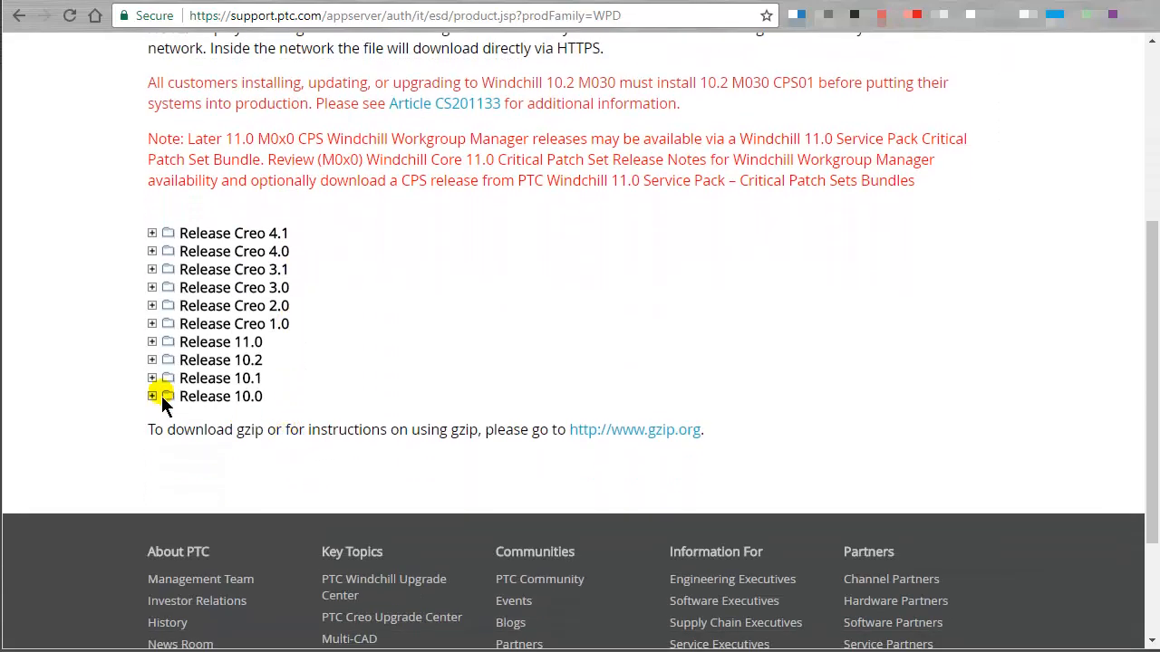
left_click(152, 342)
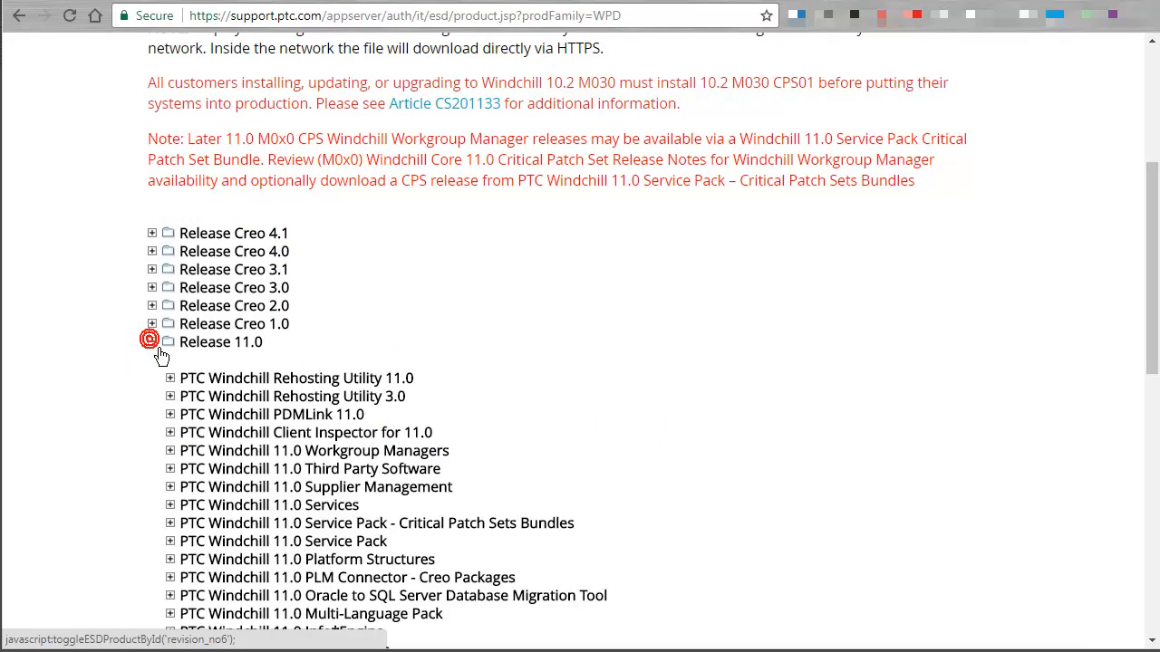
scroll(147, 348, "down", 3)
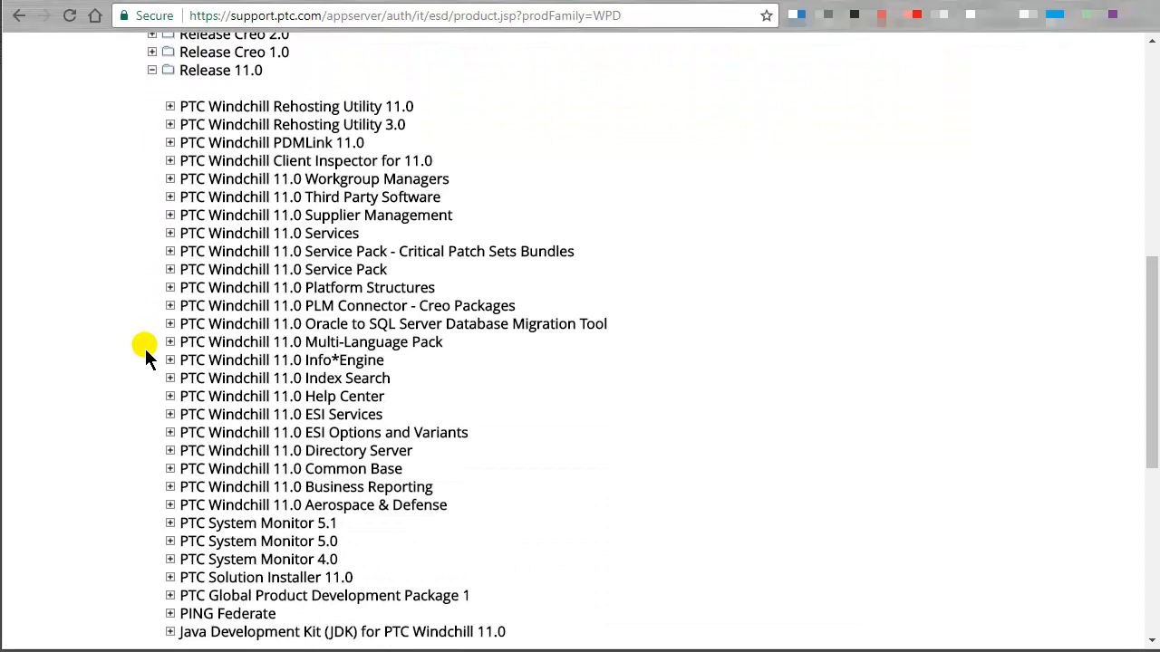
left_click(170, 252)
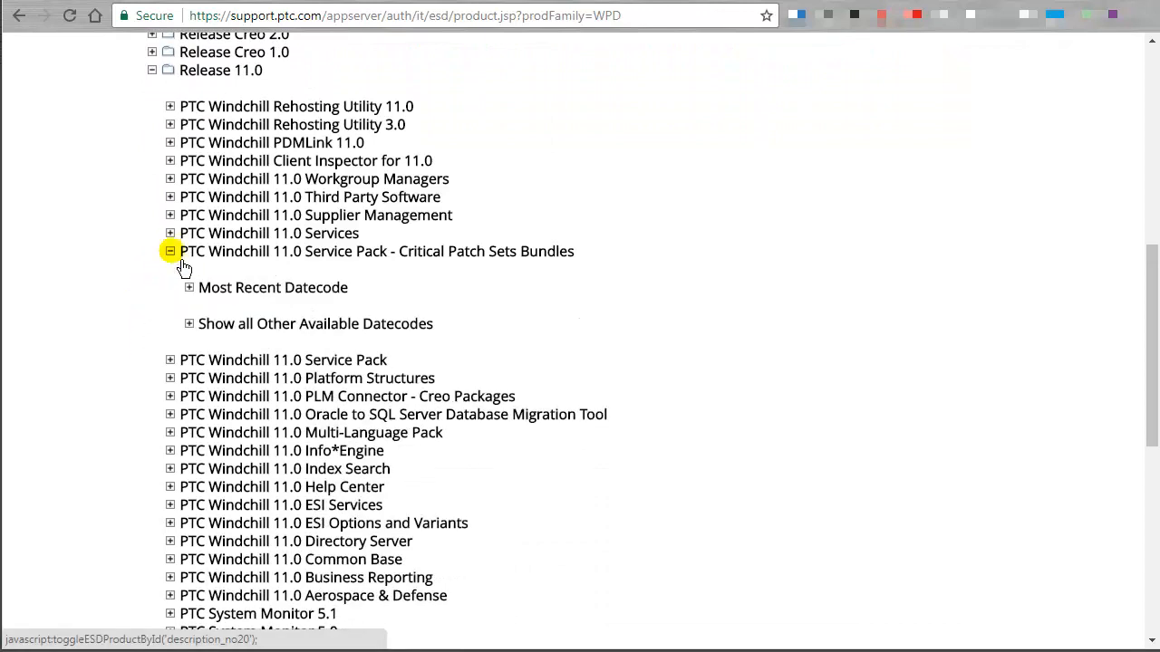
left_click(189, 324)
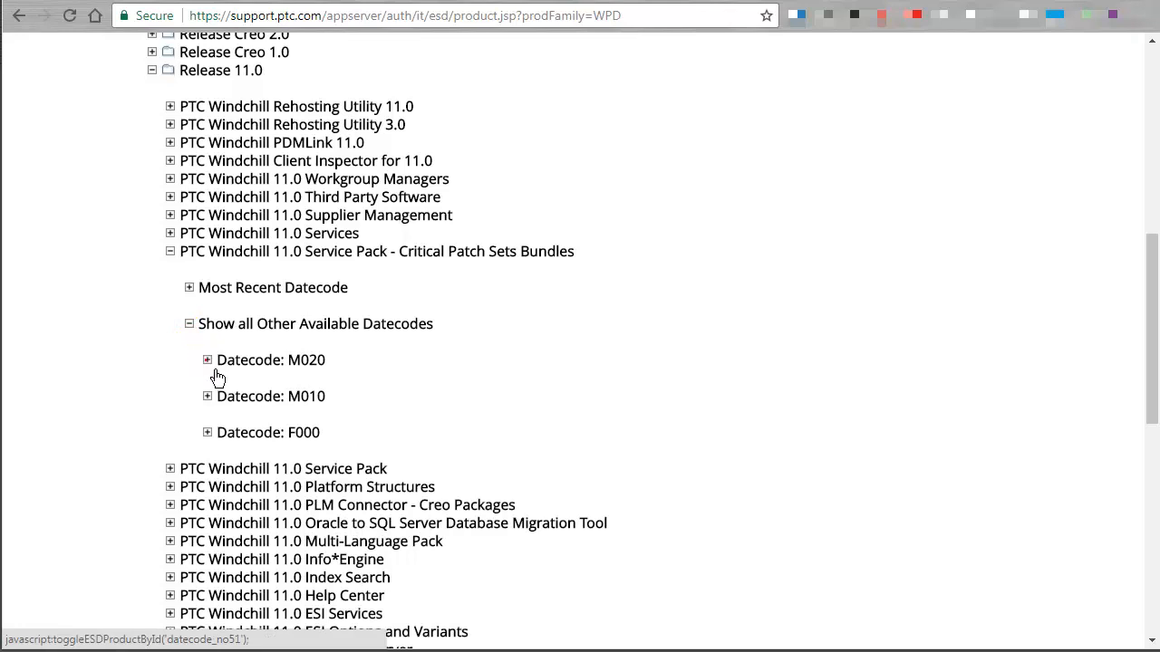
left_click(207, 360)
scroll(207, 367, "down", 1)
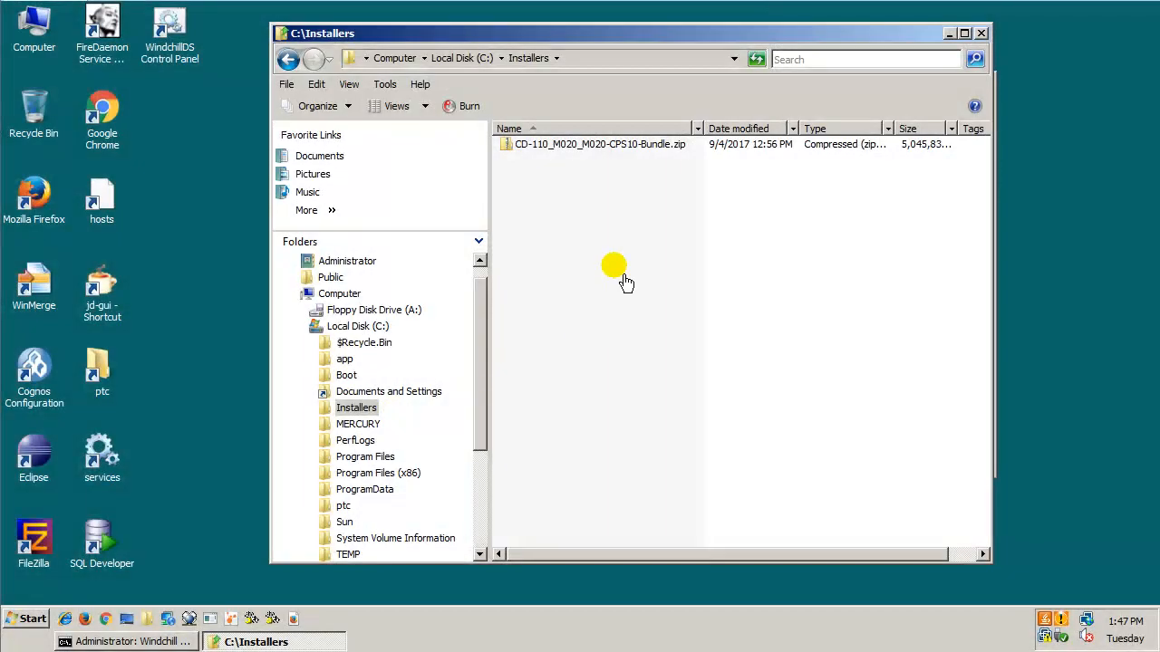
Extract CD-110_M020_M020-CPS10-Bundle.zip with 7-Zip directly into the C:\Installers folder.
right_click(570, 143)
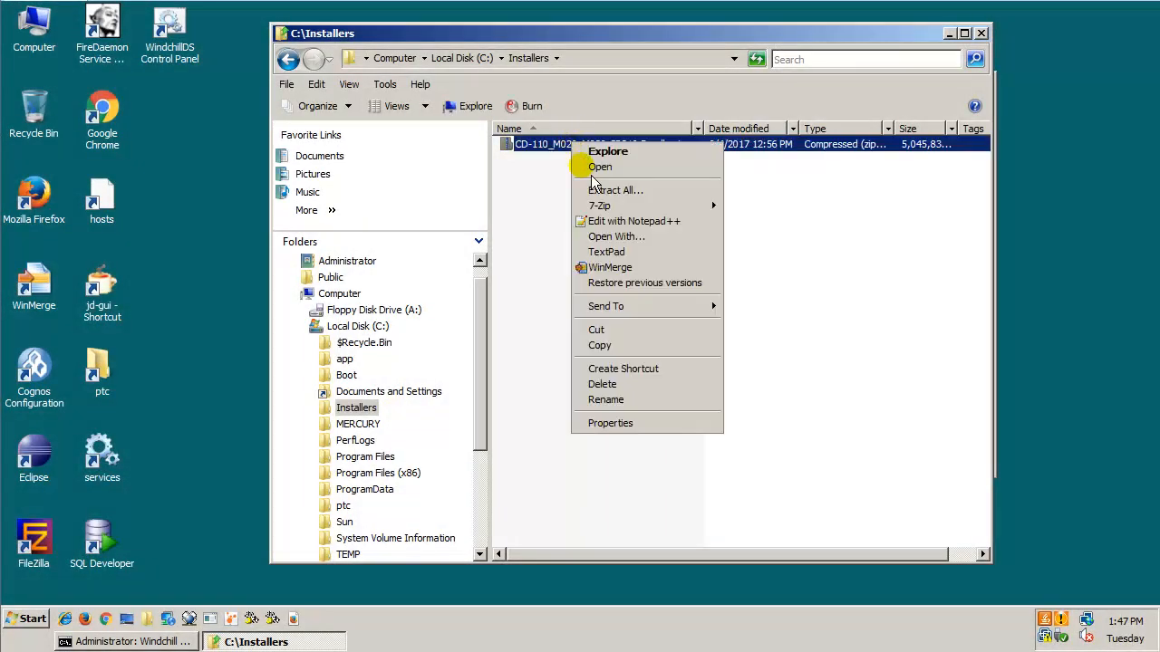
mouse_move(602, 206)
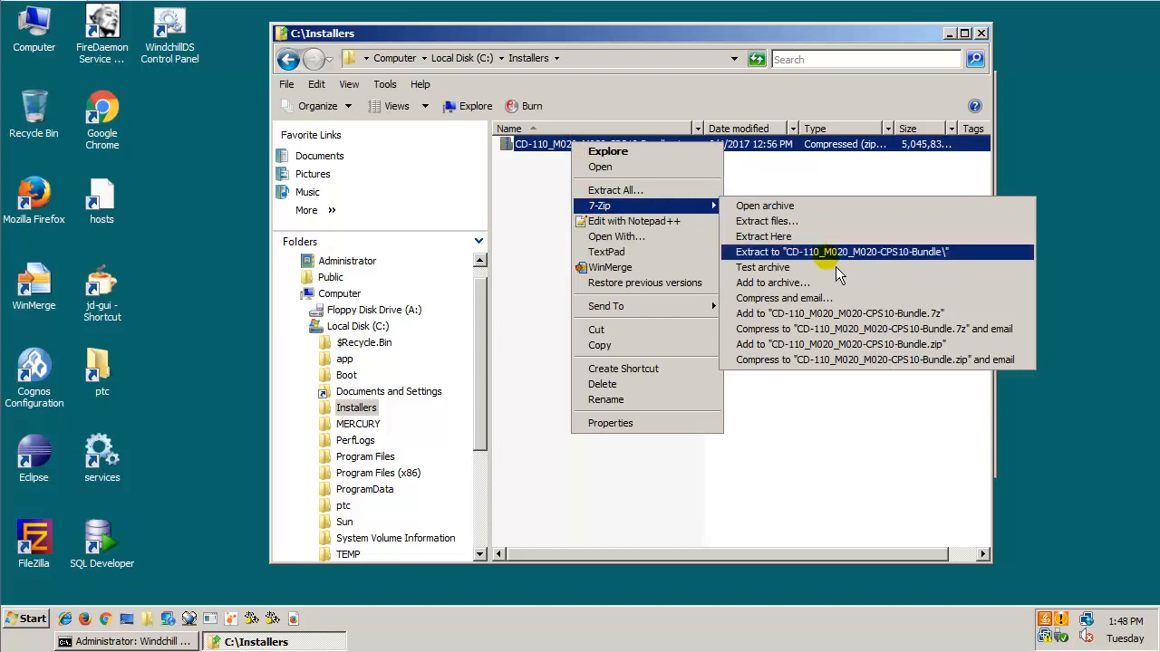
left_click(818, 240)
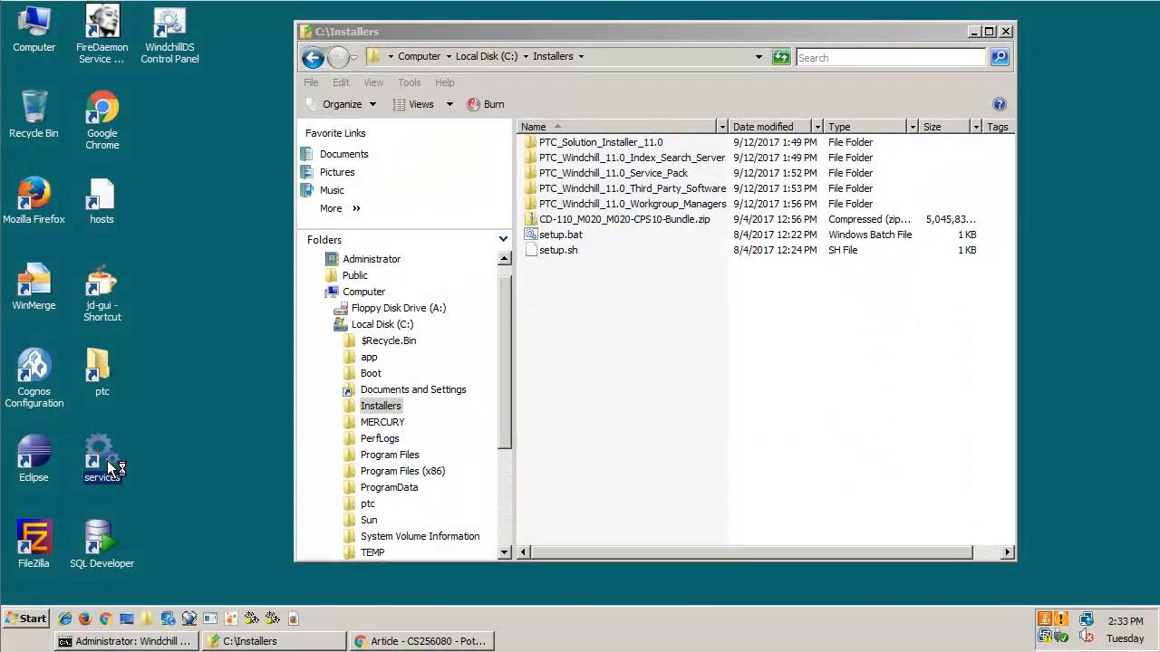
In Windows Services, stop the Apache24 service and check the status of the PTC Windchill Directory Server service.
double_click(106, 460)
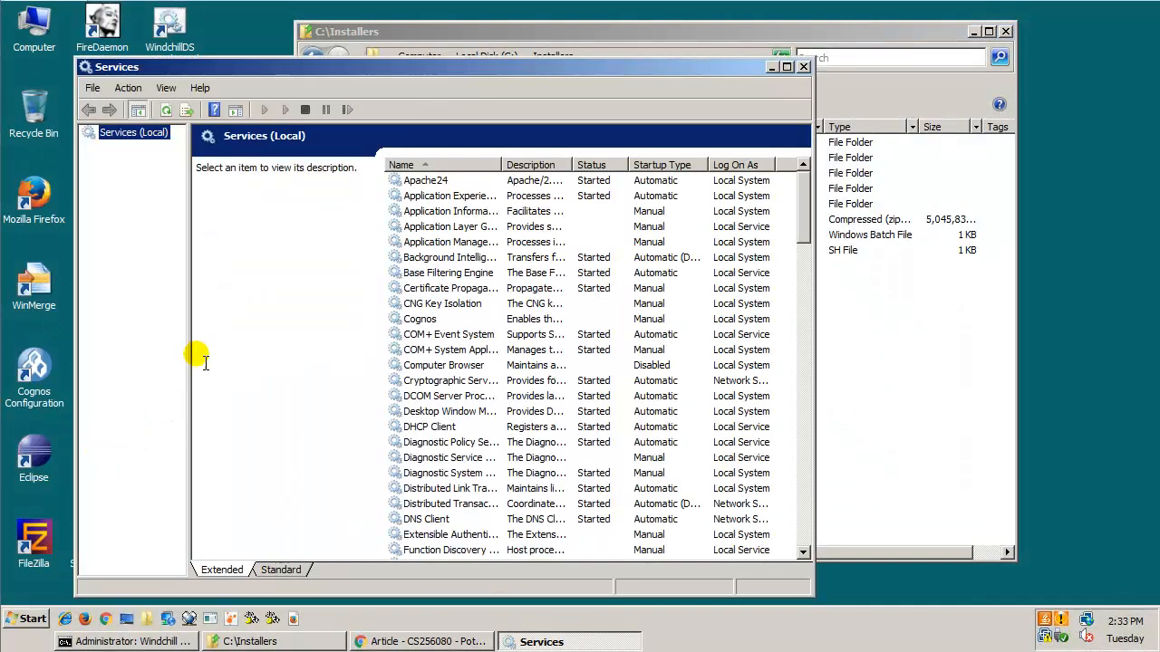
left_click(457, 181)
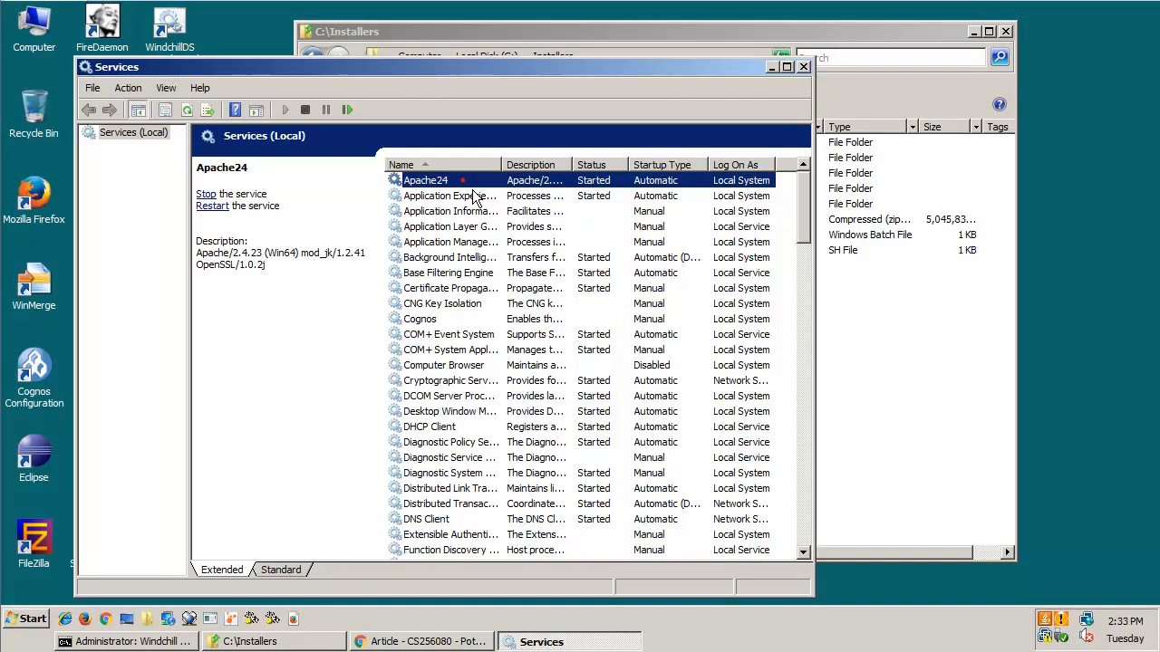
left_click(308, 112)
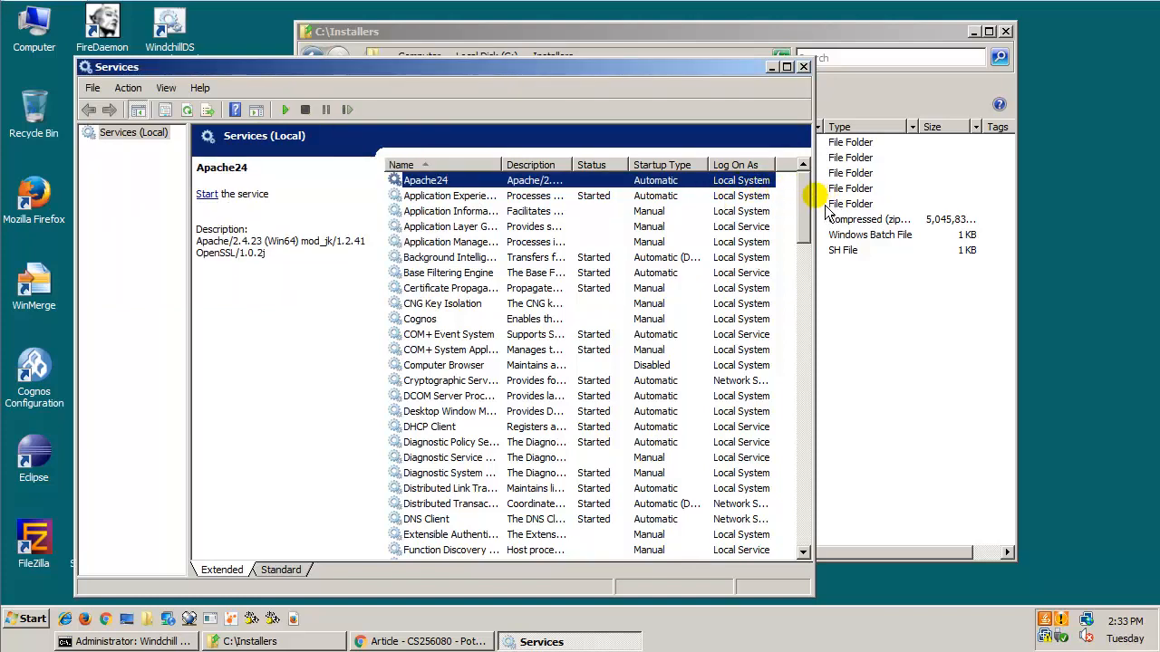
left_click_drag(805, 199, 806, 362)
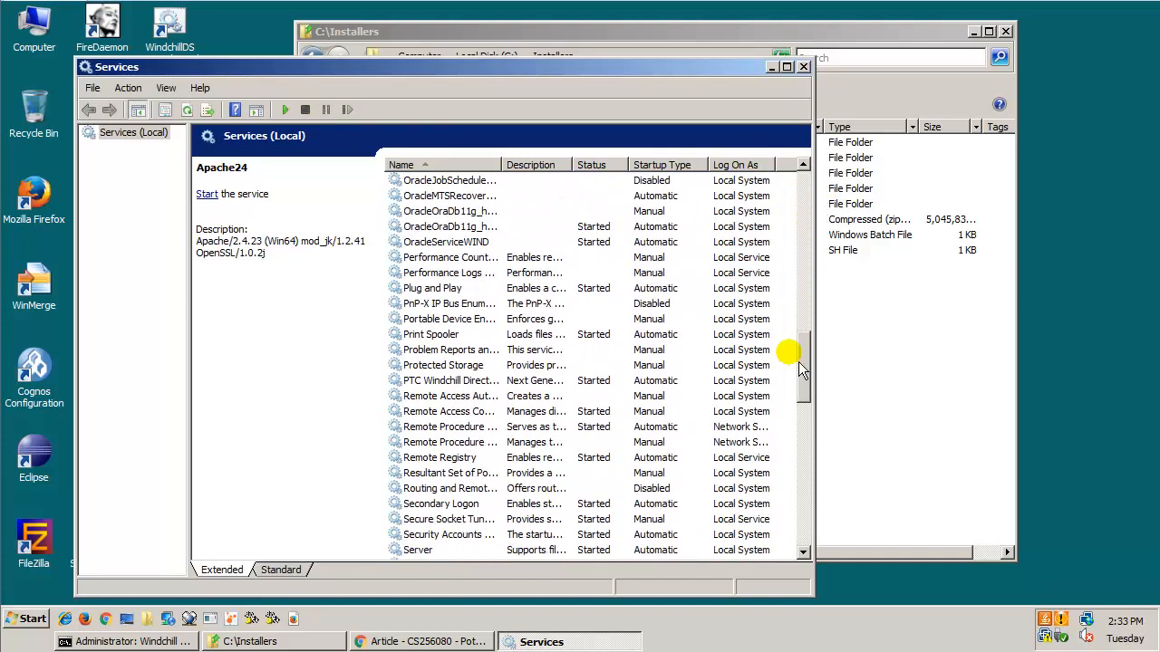
left_click(516, 380)
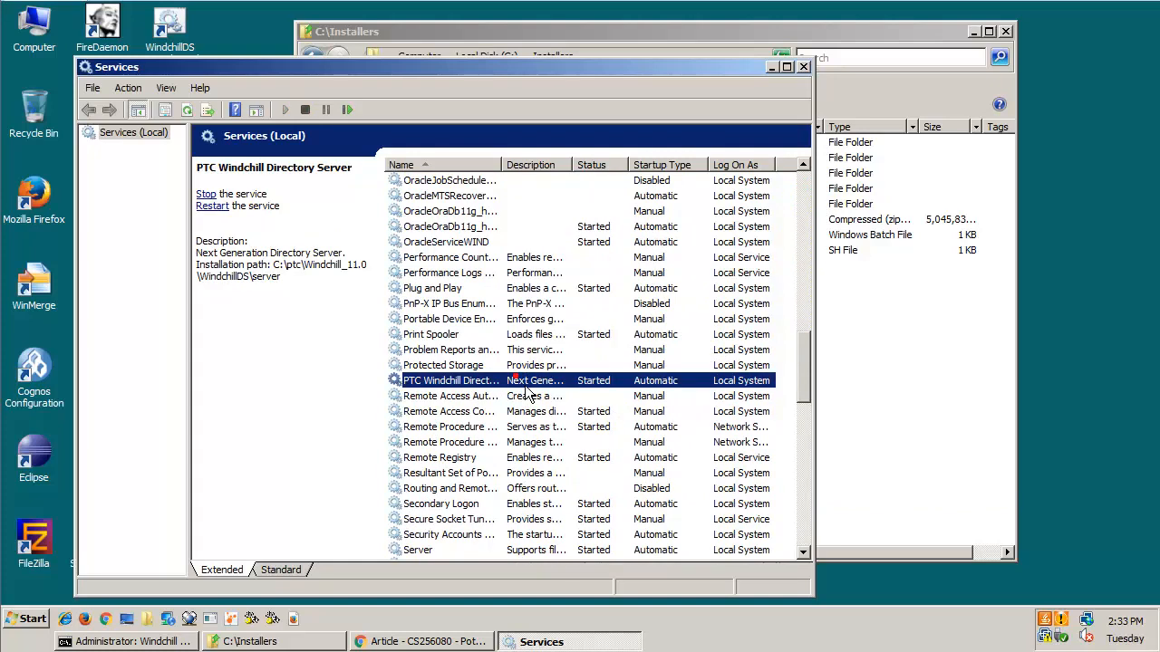
left_click(804, 68)
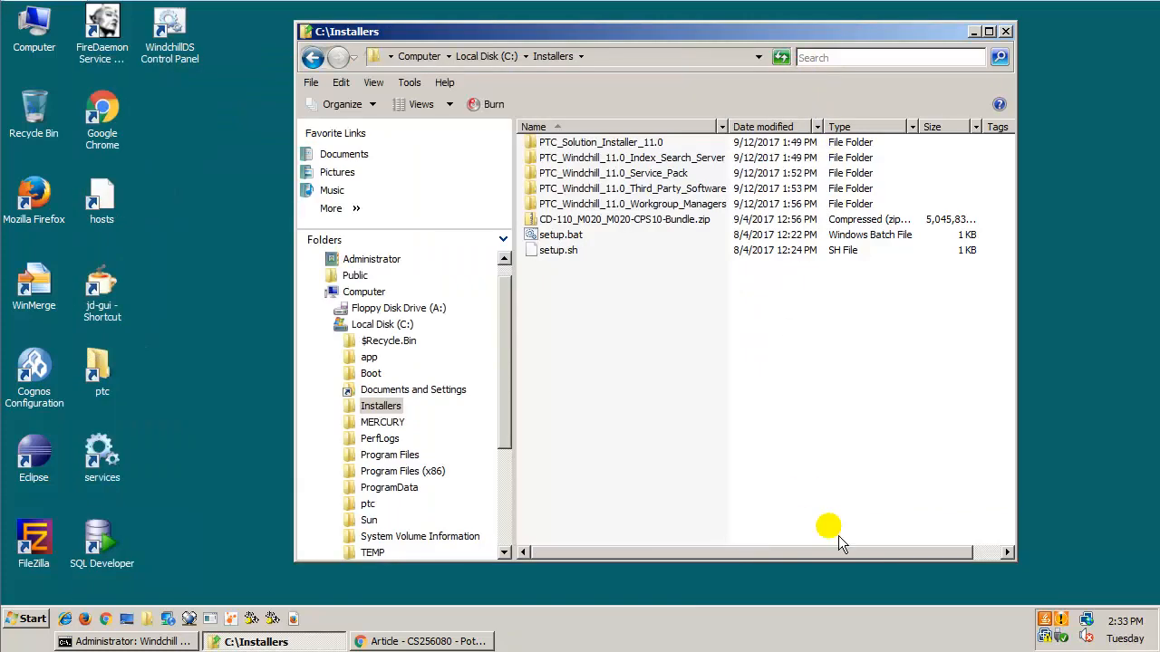
Launch the PTC Solution Installer from setup.bat in C:\Installers with English as the language.
double_click(571, 240)
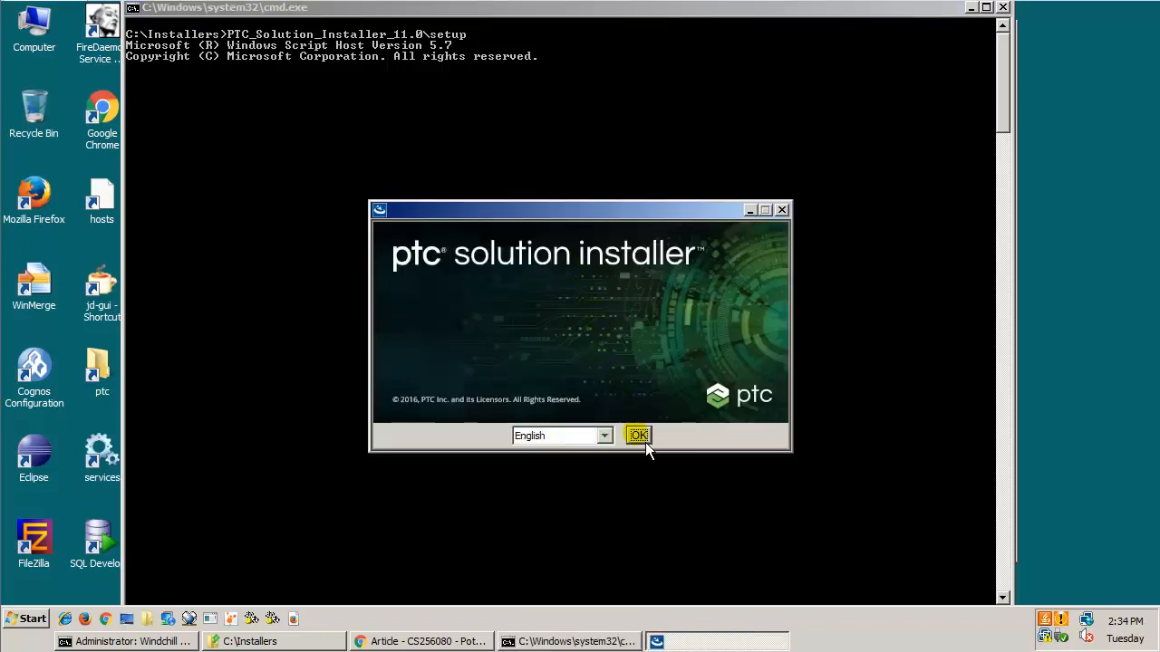
left_click(645, 442)
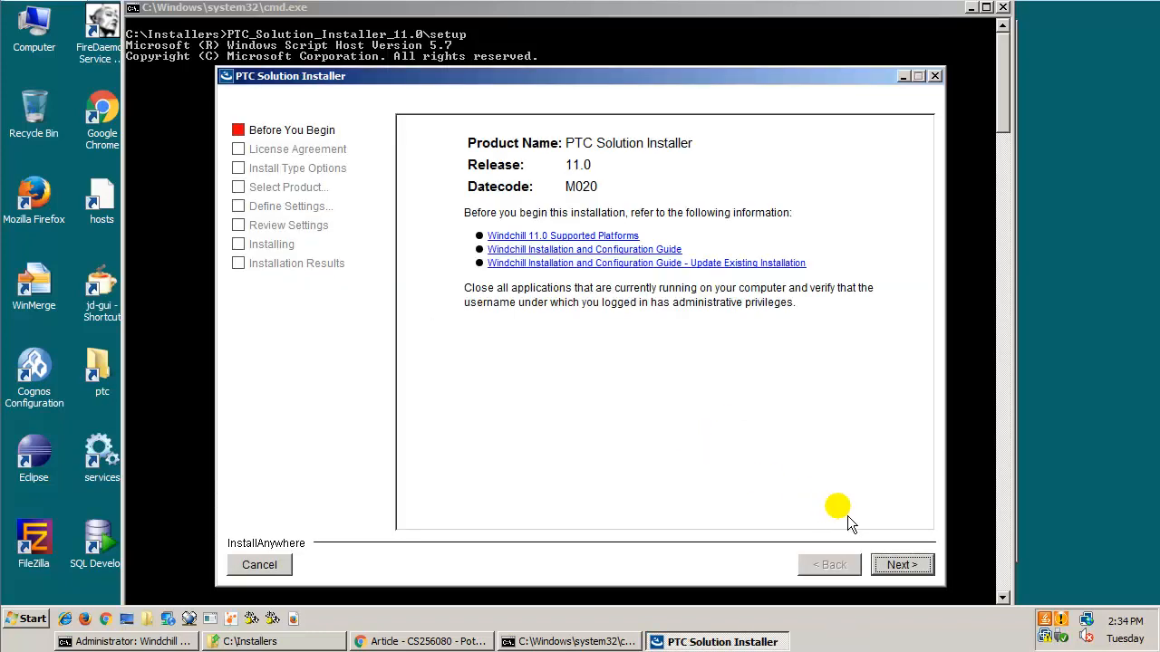
Proceed past the introductory information and accept the PTC Customer Agreement.
left_click(931, 572)
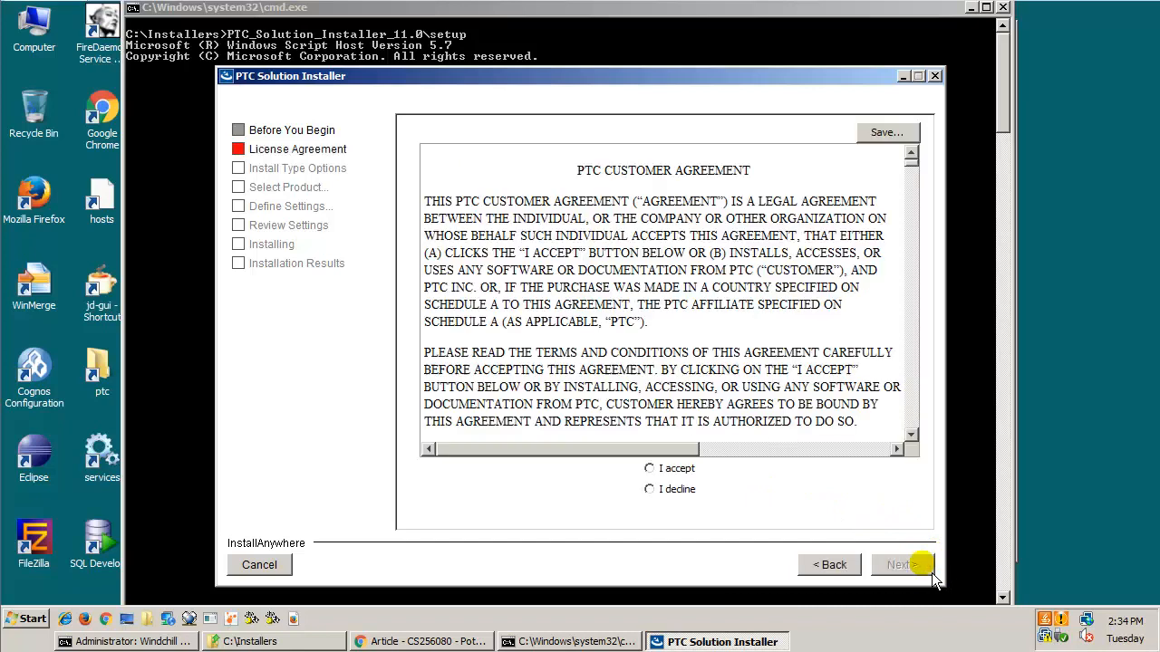
left_click(647, 469)
left_click(906, 572)
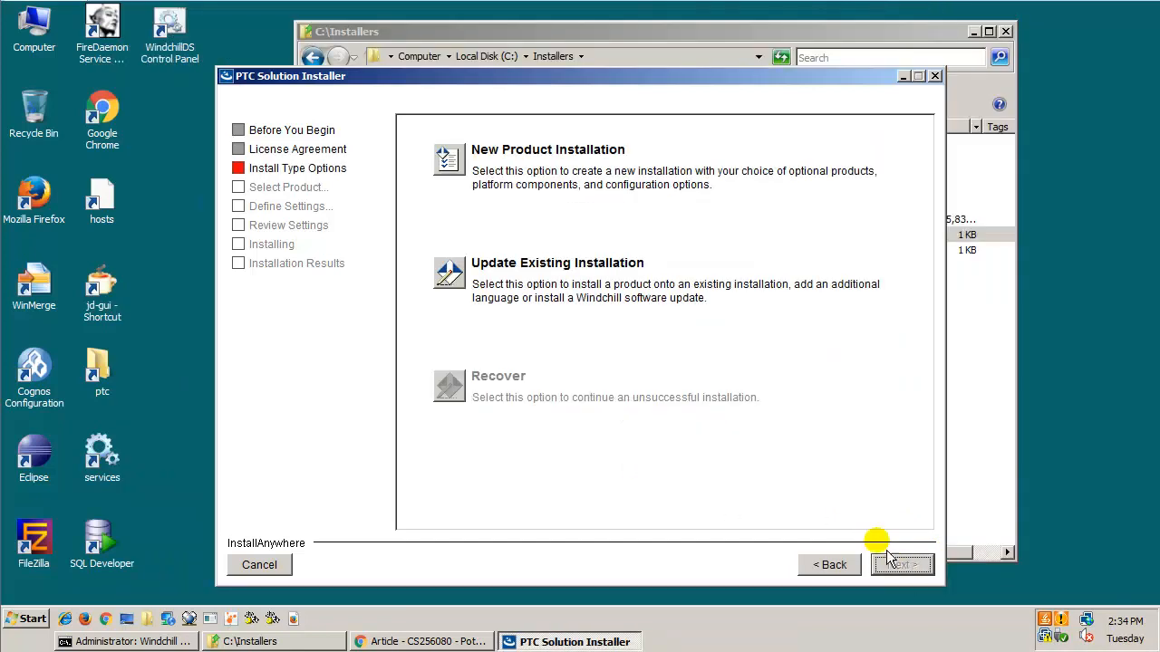
Choose Update Existing Installation and select R11.0 M020-CPS02 - PTC Installation 1 as the installation to update.
left_click(473, 287)
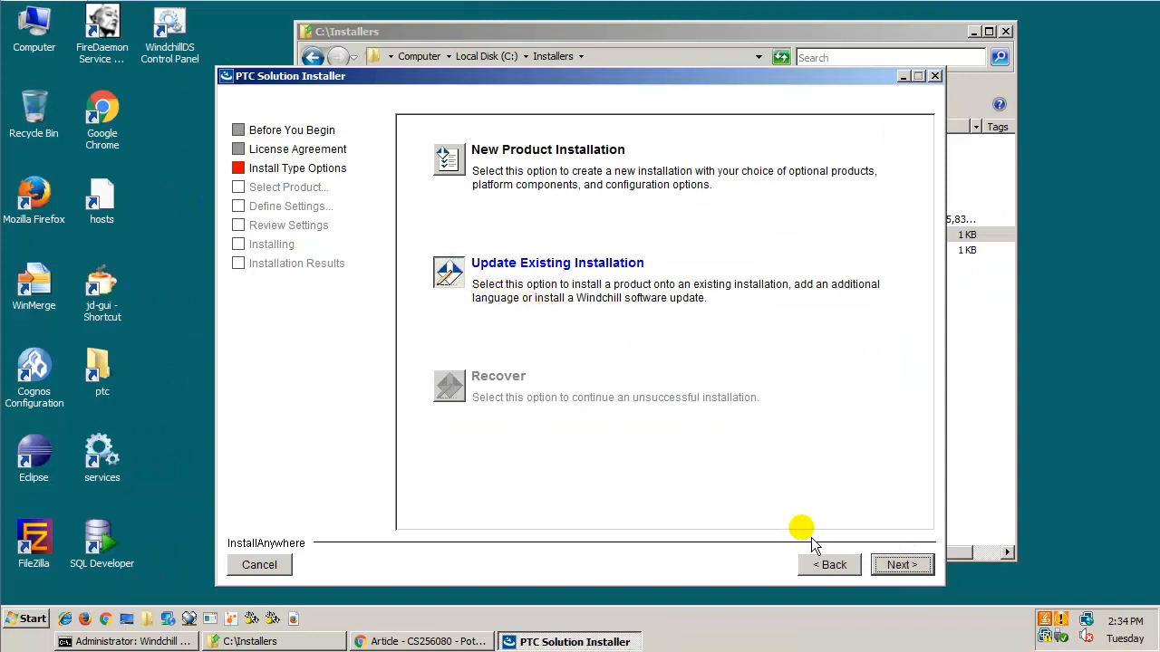
left_click(902, 565)
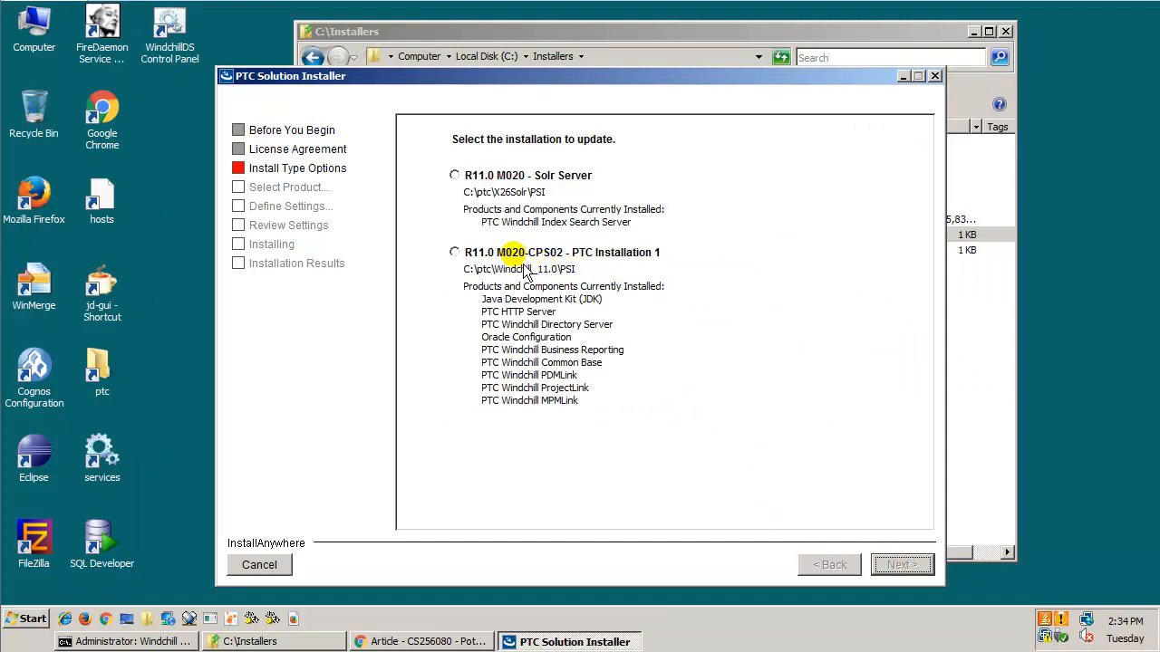
left_click(455, 253)
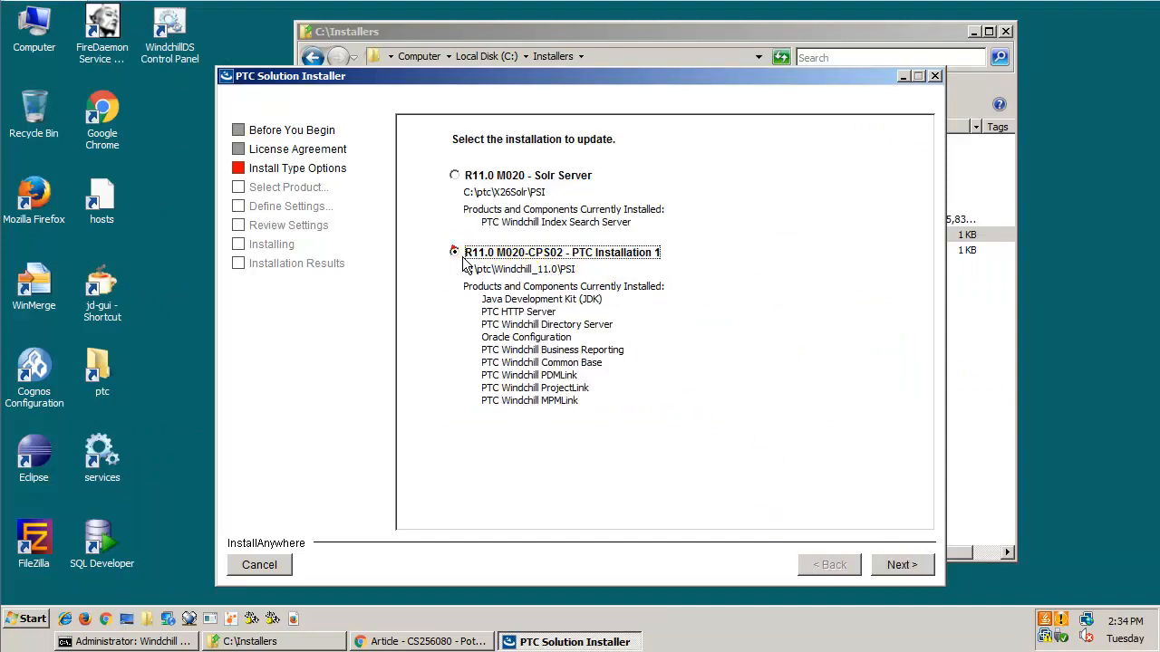
left_click(909, 575)
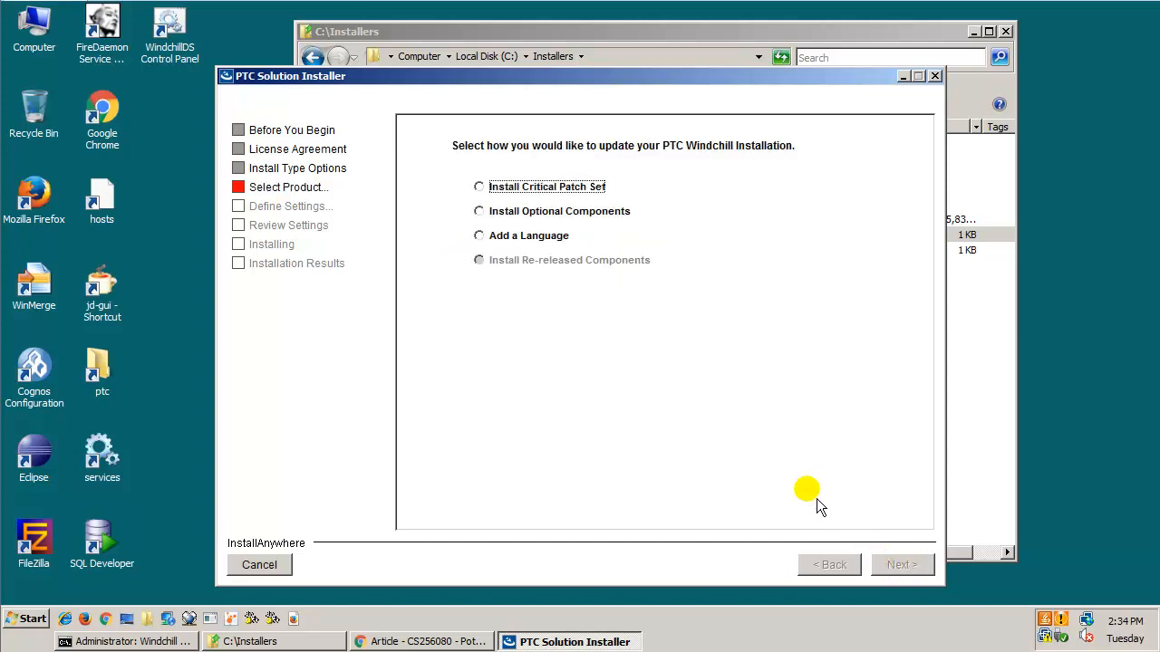
Choose Install Critical Patch Set, proceeding without a site modifications directory and keeping the listed staging areas.
left_click(479, 187)
left_click(904, 569)
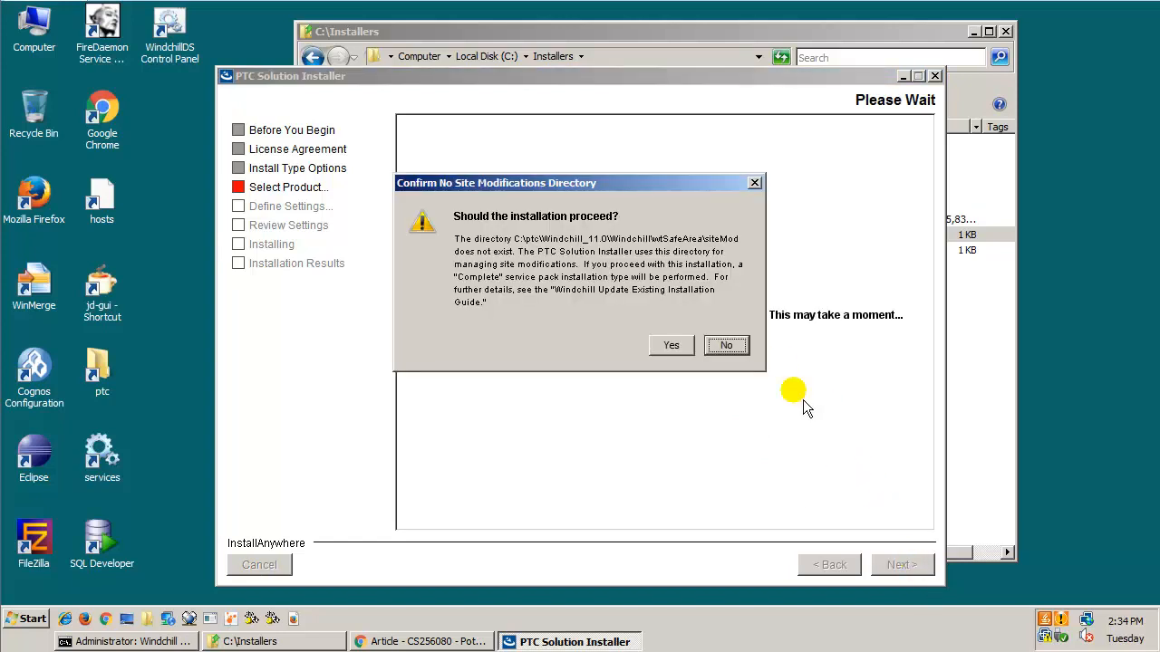
left_click(672, 345)
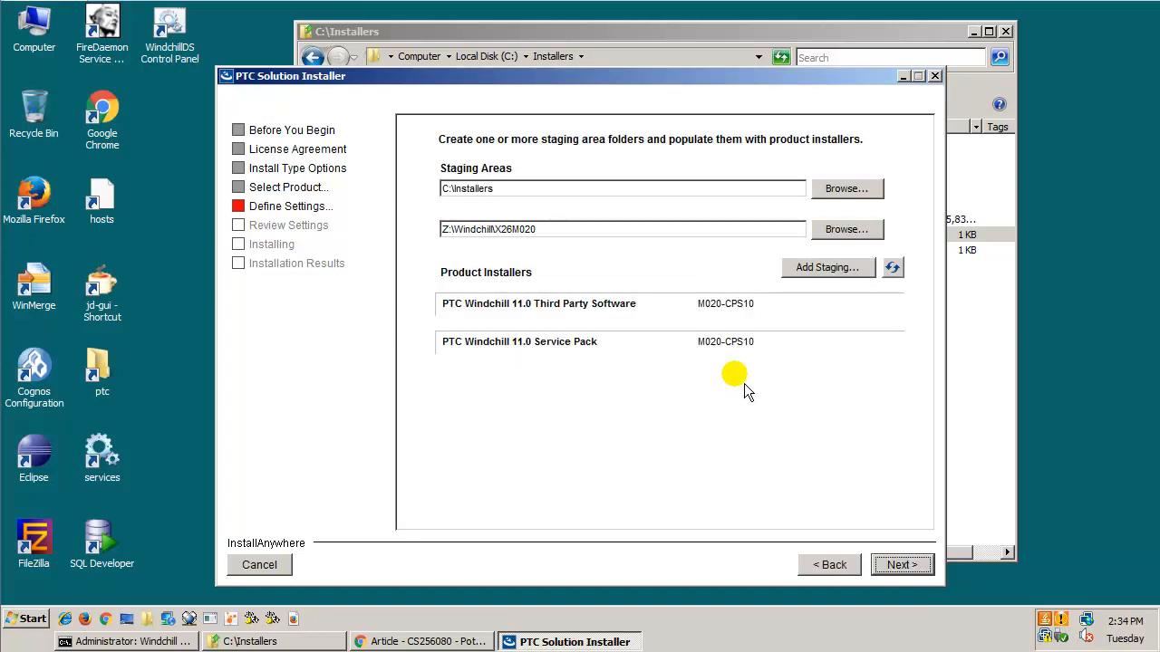
left_click(901, 565)
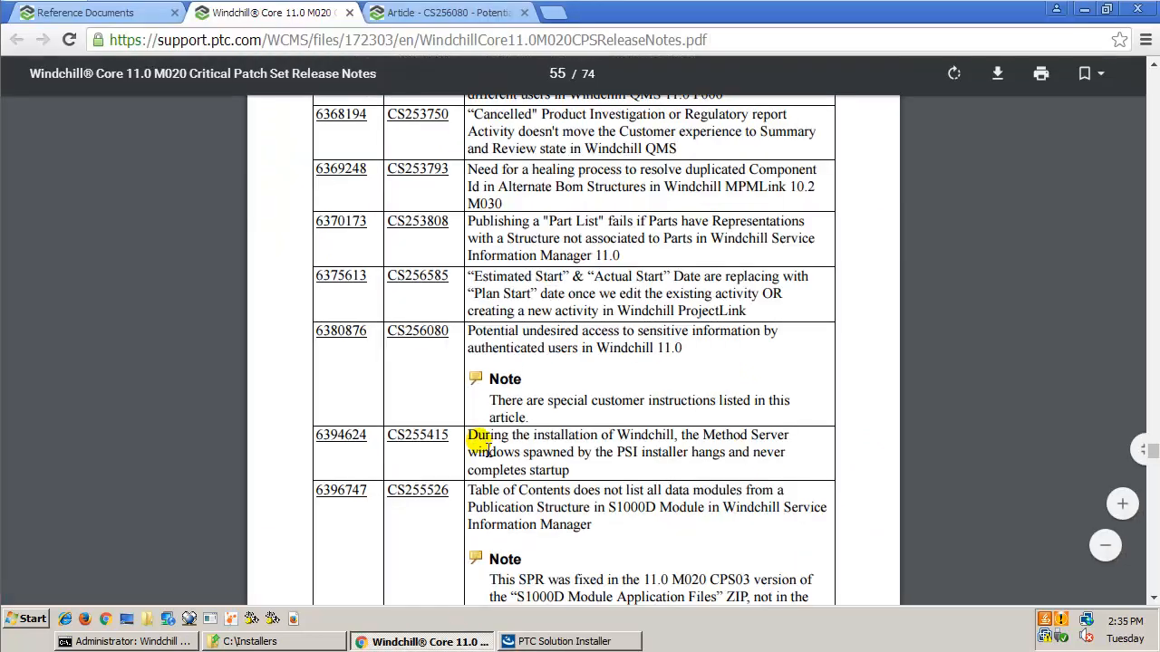
Switch to Chrome and review article CS256080's resolution and workaround regarding the Preserve HTTP Server configuration files option.
left_click(457, 641)
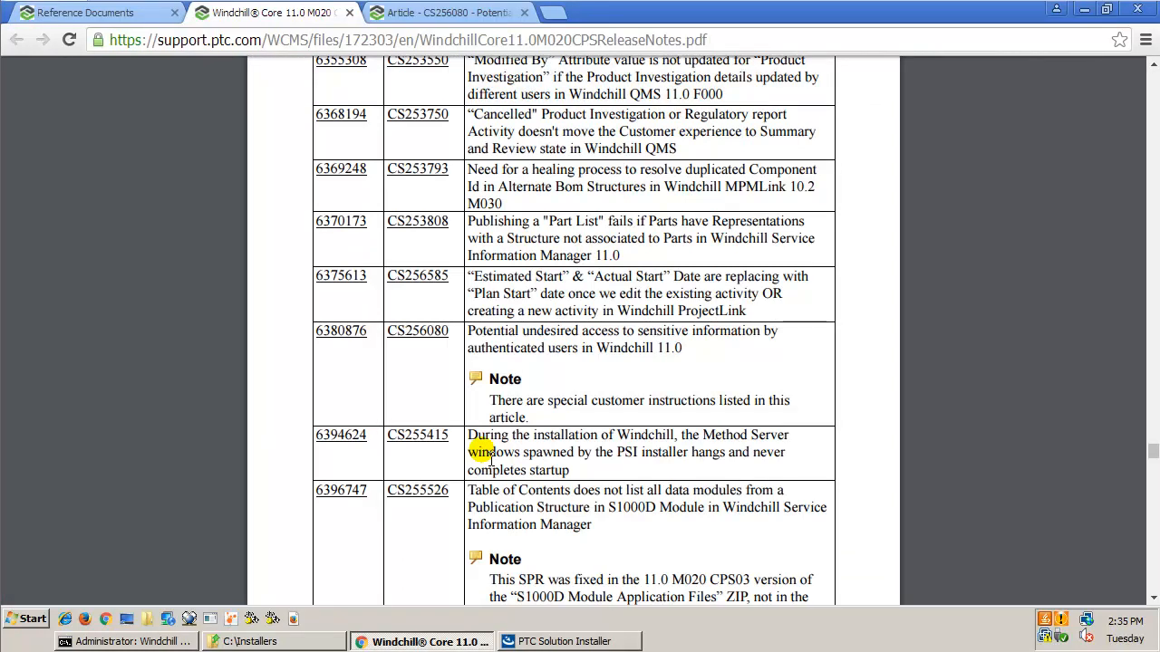
left_click(480, 12)
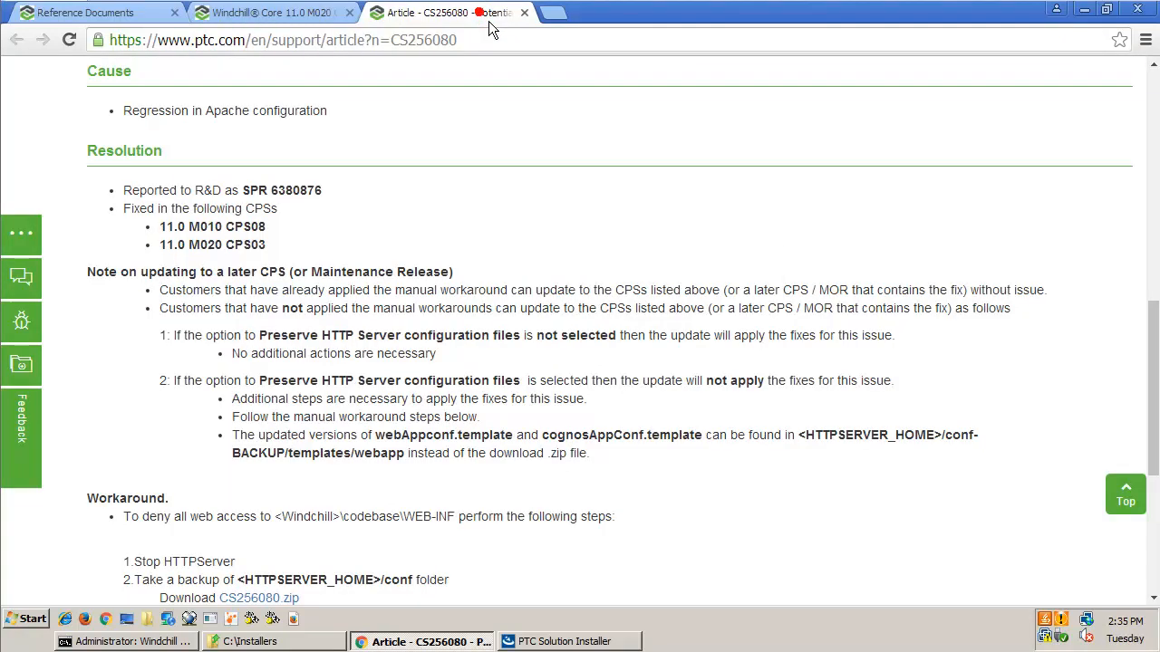
scroll(367, 439, "down", 2)
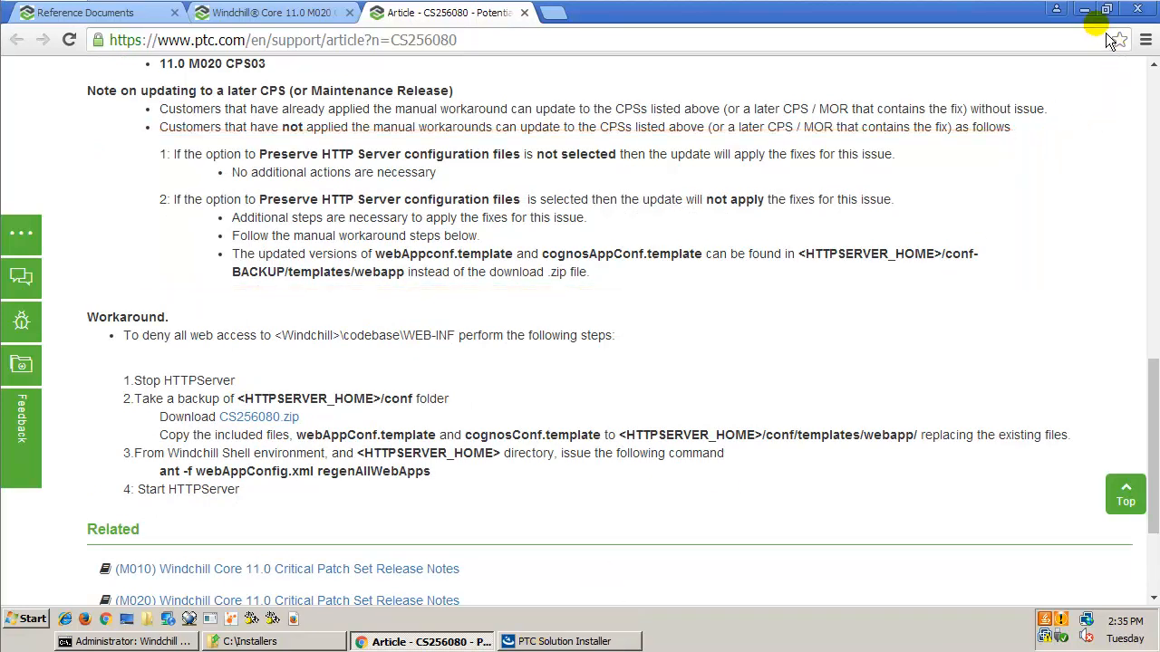
Back in the PTC Solution Installer, install the update without preserving the HTTP Server or Servlet Engine configuration files, then finish the installer.
left_click(541, 643)
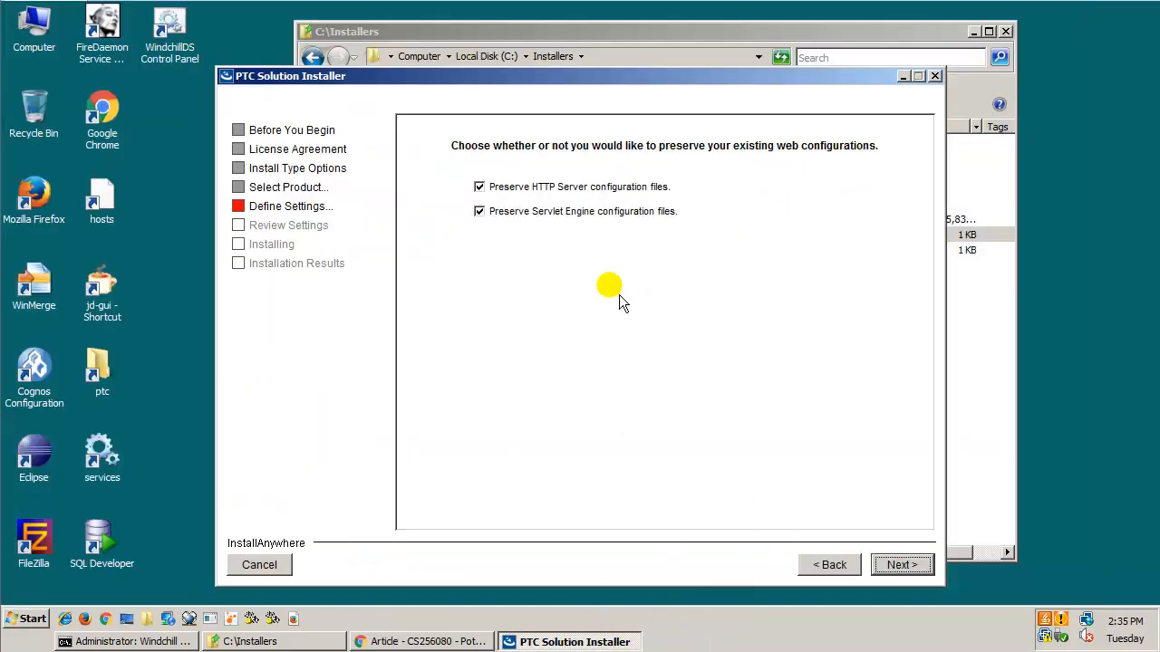
left_click(479, 187)
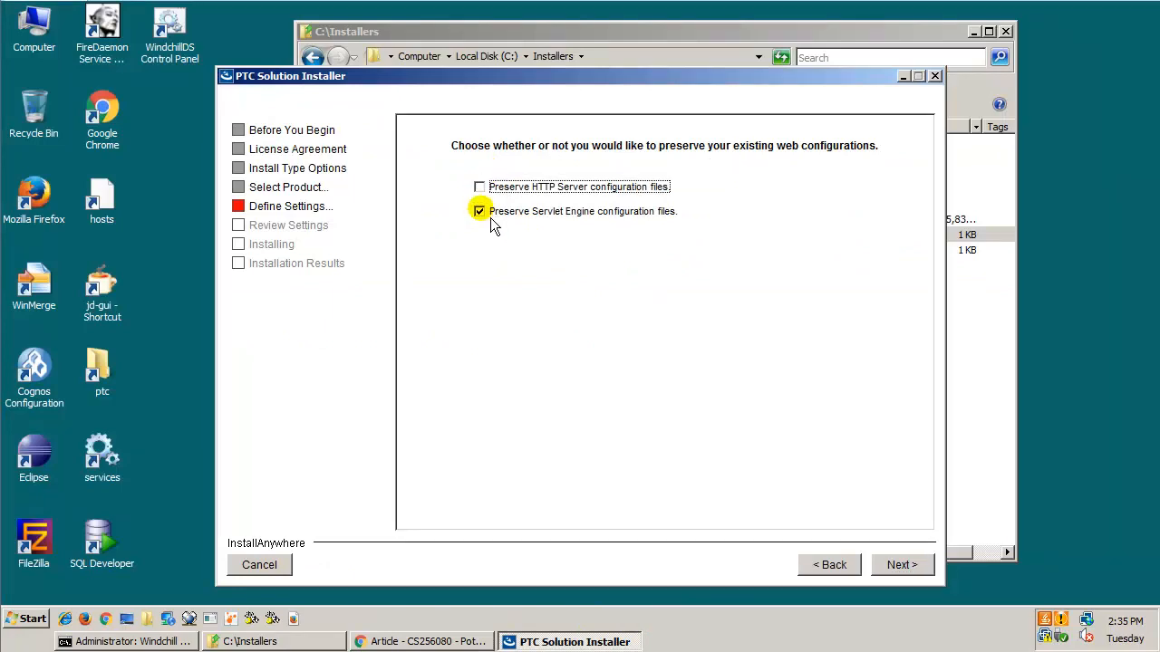
left_click(478, 211)
left_click(913, 569)
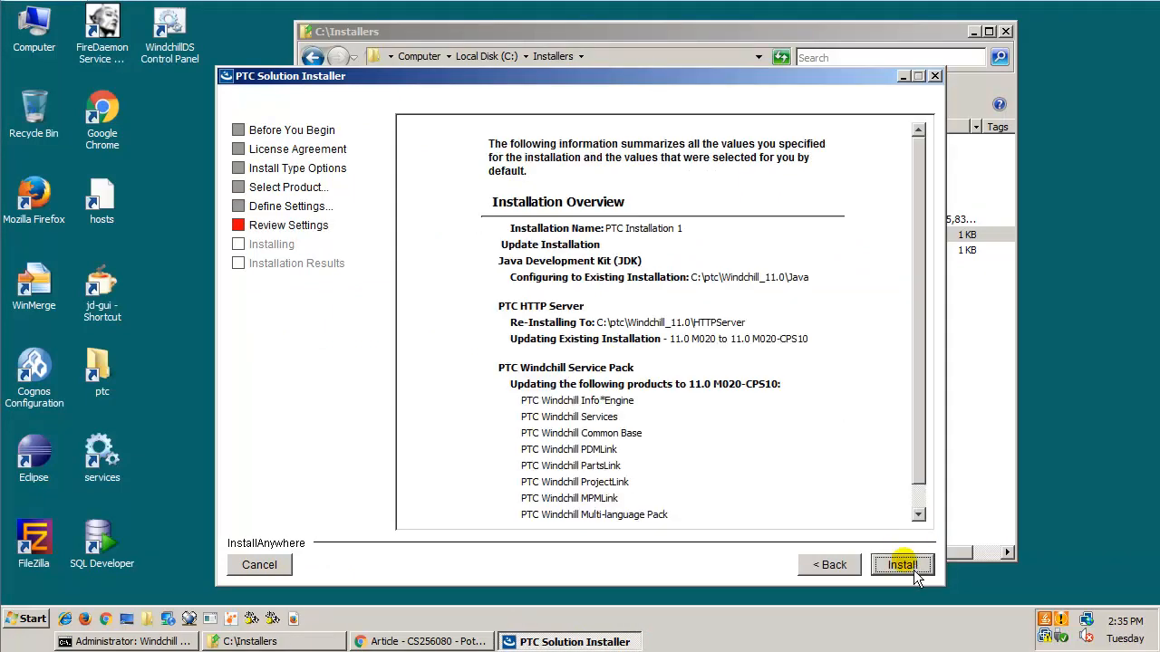
left_click(914, 570)
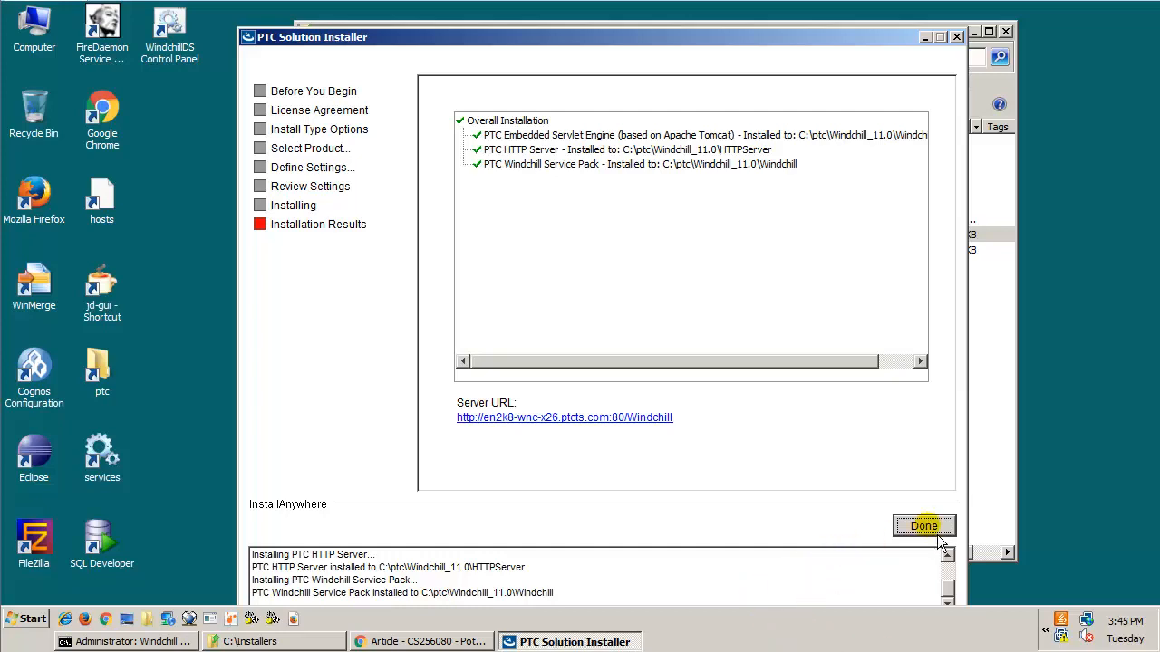
left_click(939, 534)
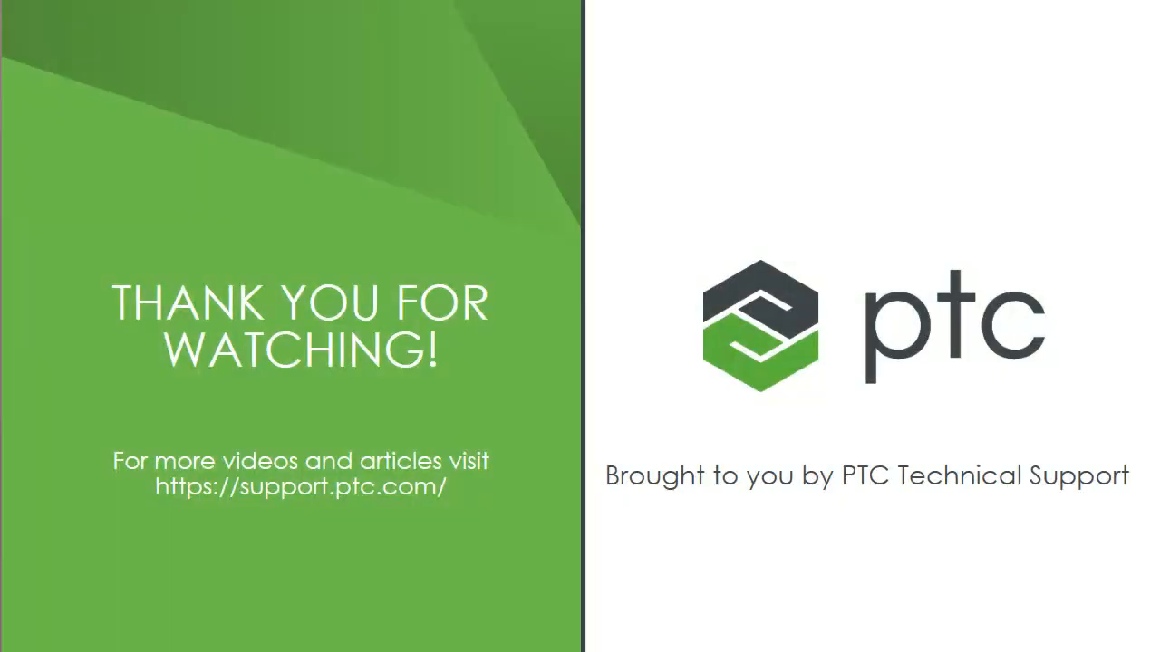